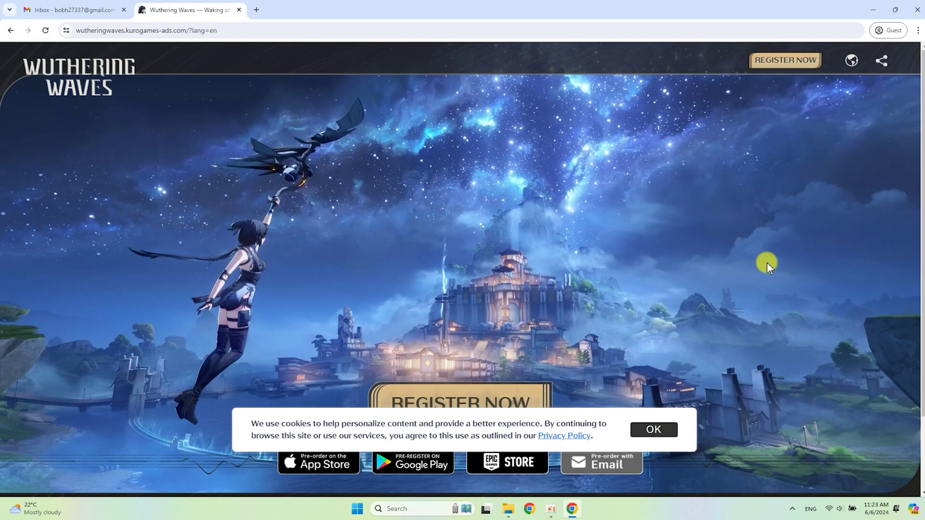
Dismiss the cookie notice and pre-register with the e-mail address, accepting the privacy terms and solving the slider puzzle.
click(660, 428)
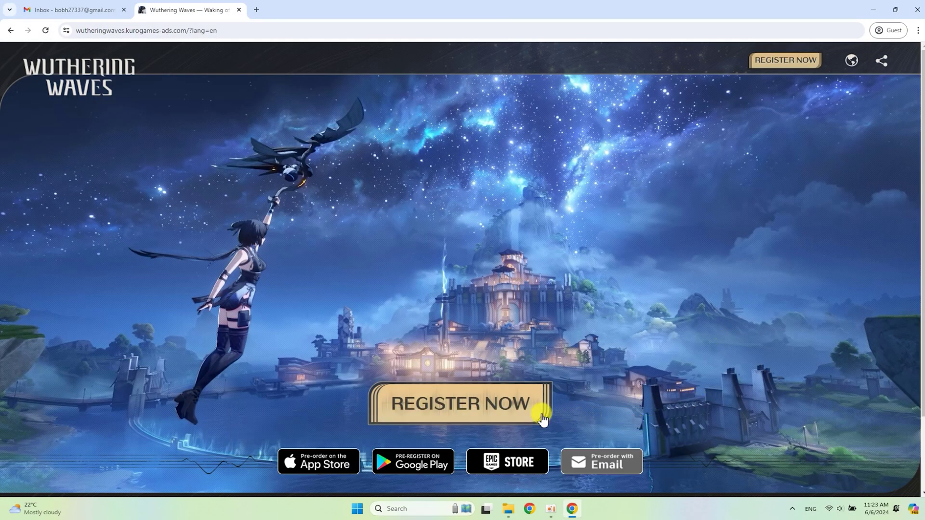
click(490, 409)
click(424, 282)
key(ctrl+v)
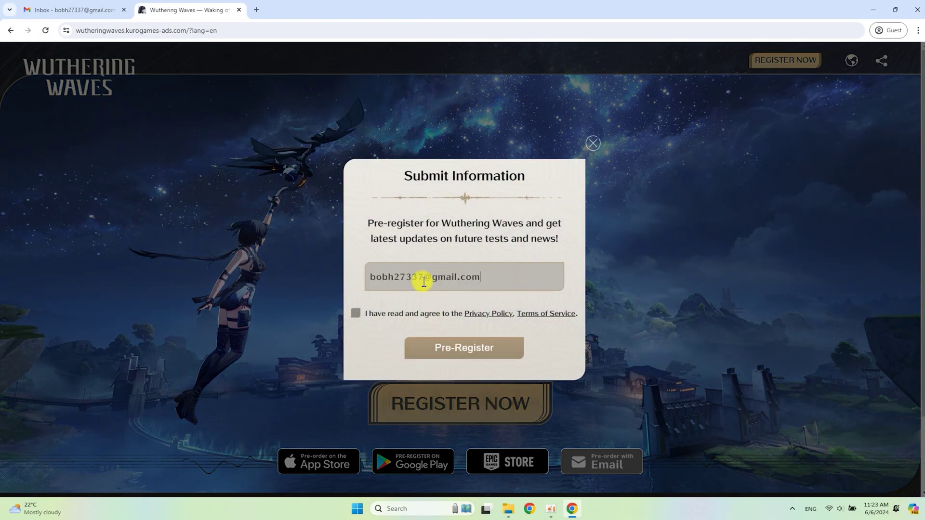
click(356, 314)
click(476, 347)
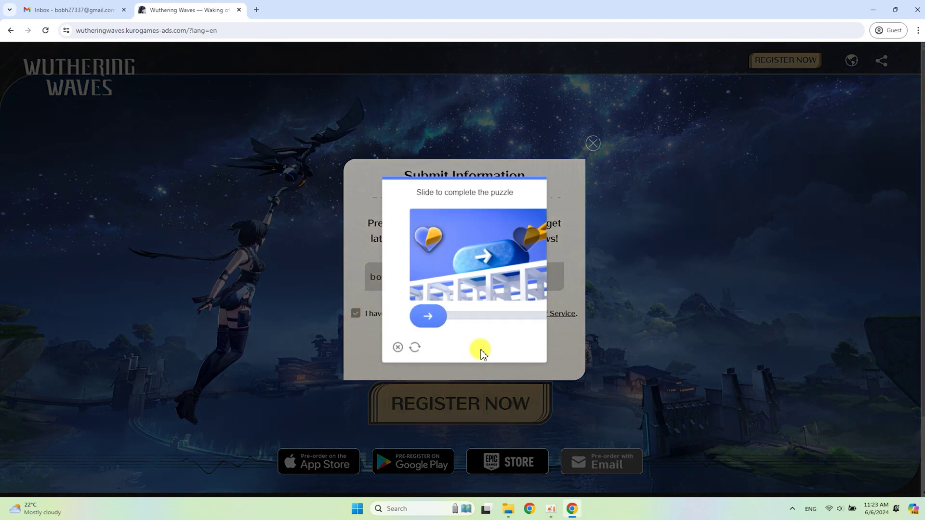
drag(410, 318, 511, 318)
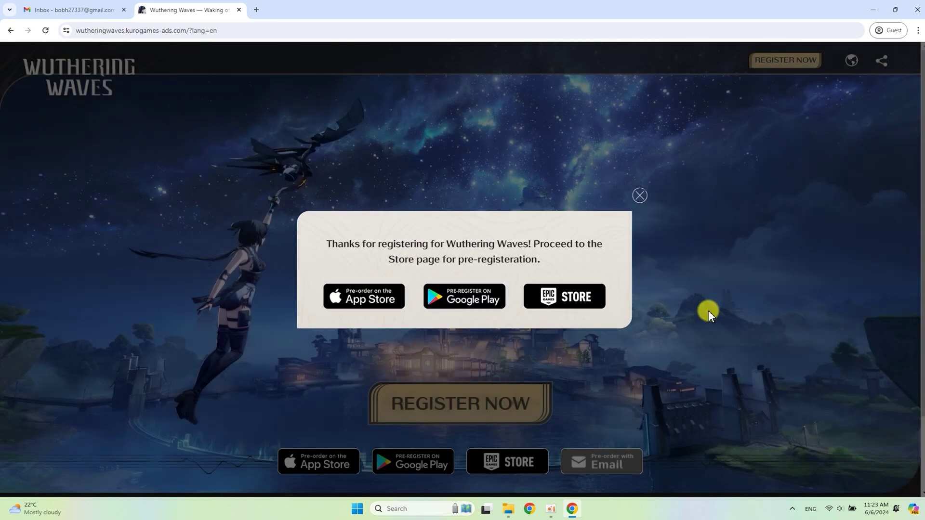
Open Wuthering Waves' Epic Games Store page and choose GET for the free game.
click(570, 305)
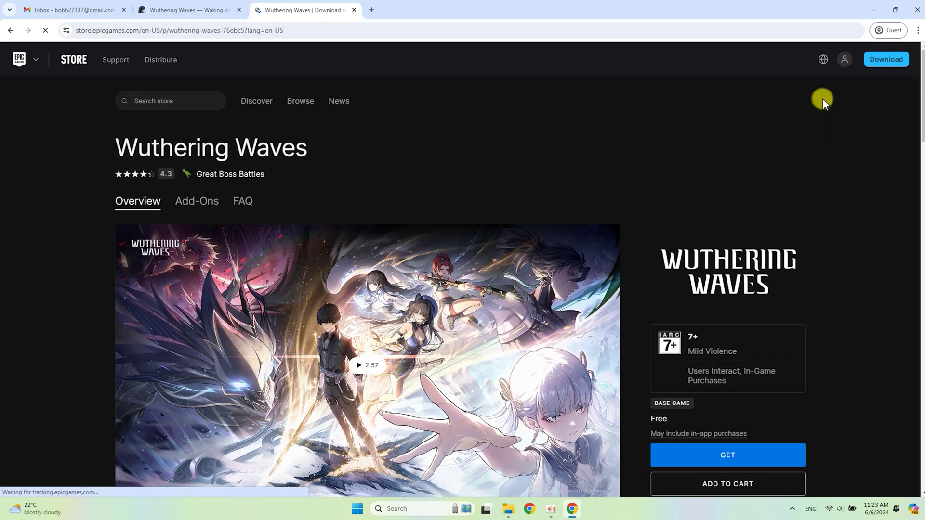
scroll(805, 121, down, 2)
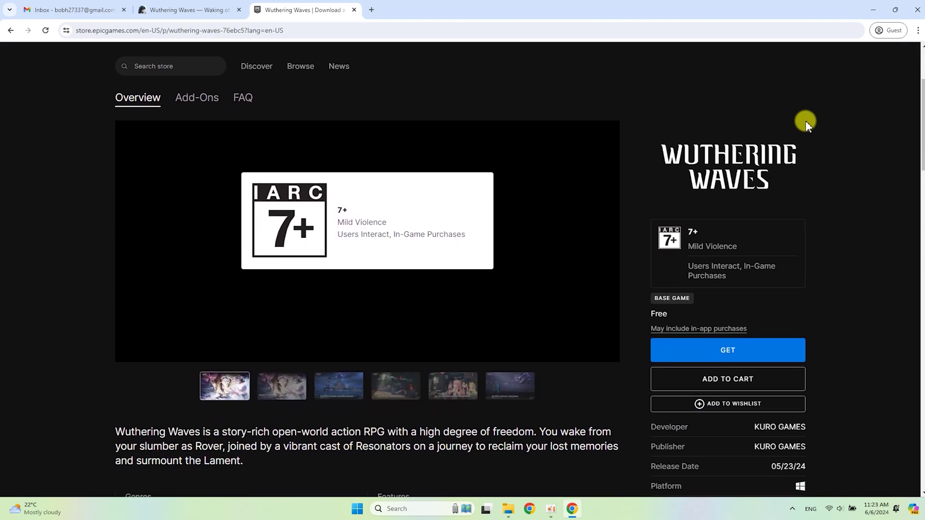
click(727, 350)
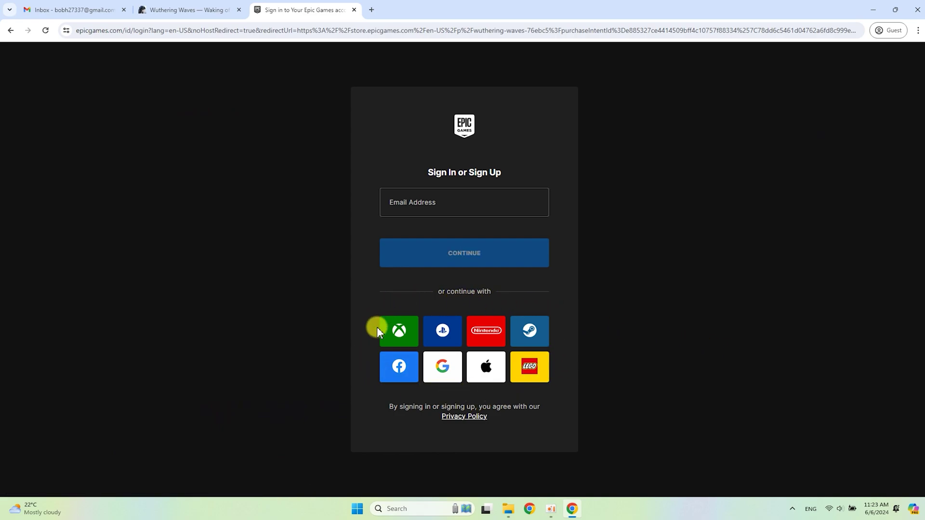
click(444, 210)
key(ctrl+v)
click(518, 252)
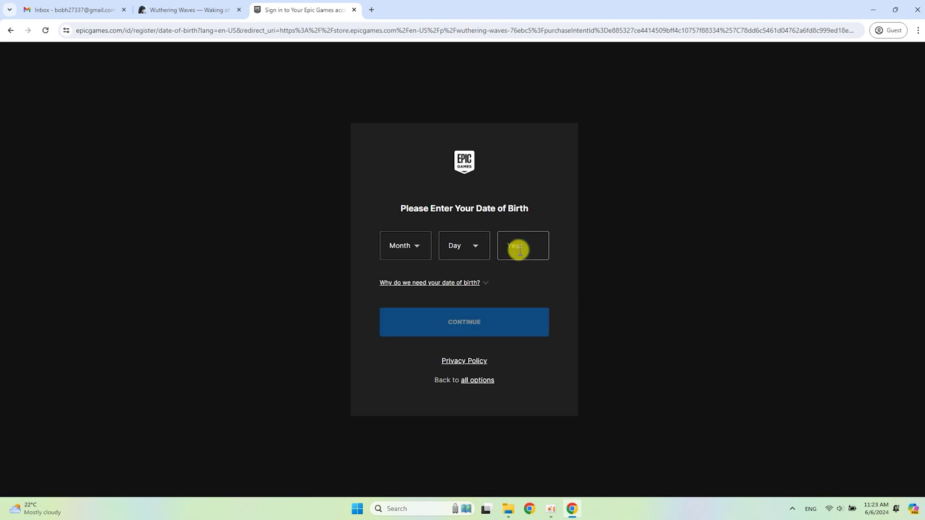
click(414, 249)
click(396, 345)
click(464, 245)
click(454, 345)
click(525, 244)
text(1991)
click(505, 317)
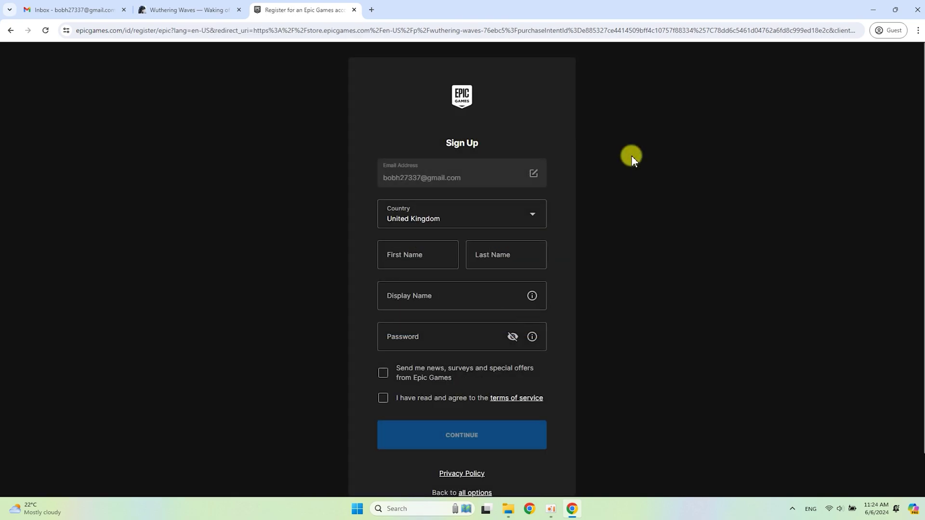
Keep United Kingdom as country, fill in names, display name and password, and accept the terms.
click(533, 215)
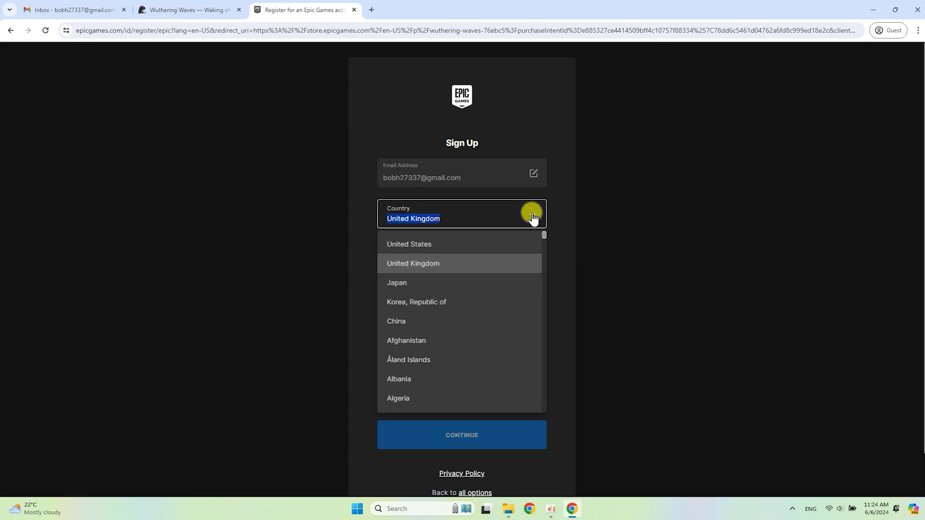
click(561, 212)
click(420, 255)
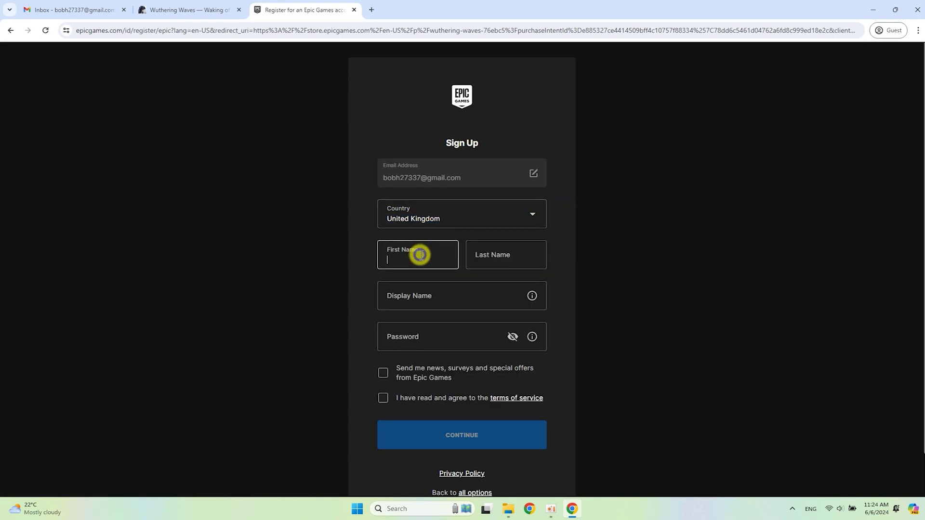
key(Tab)
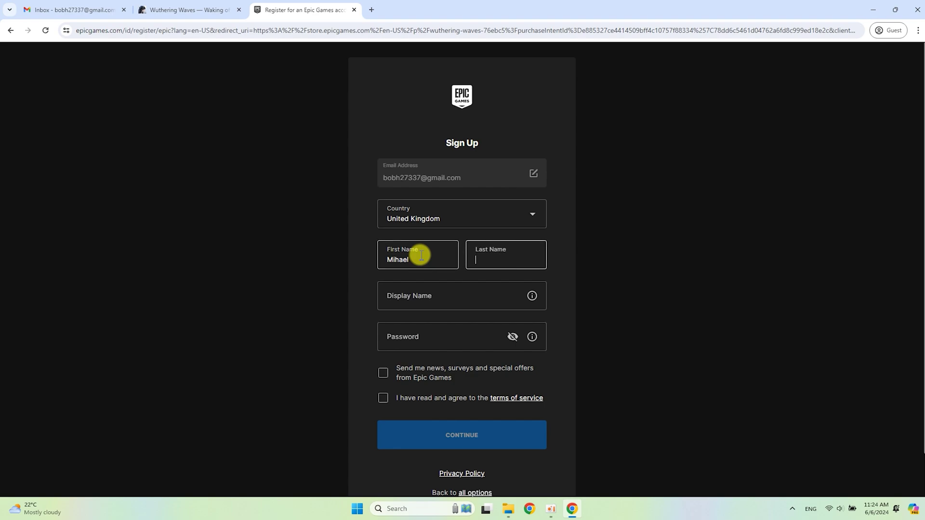
click(445, 301)
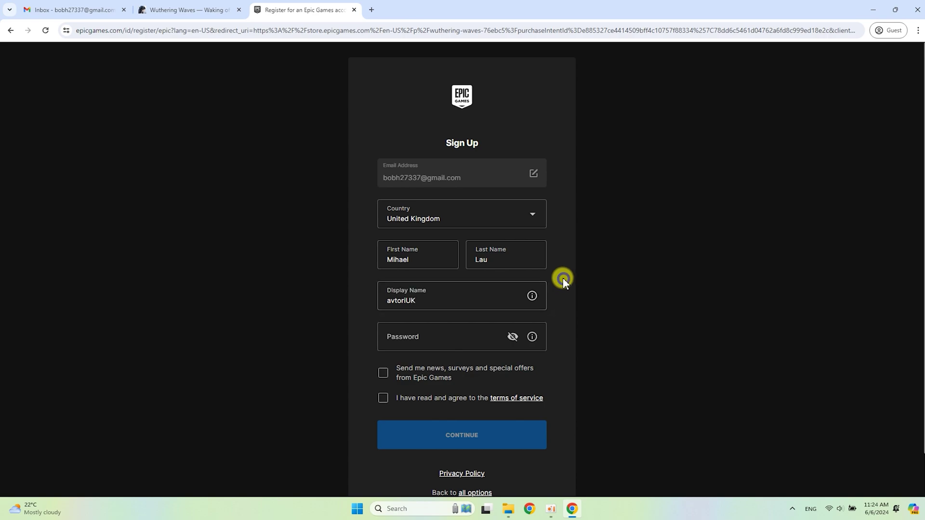
click(434, 343)
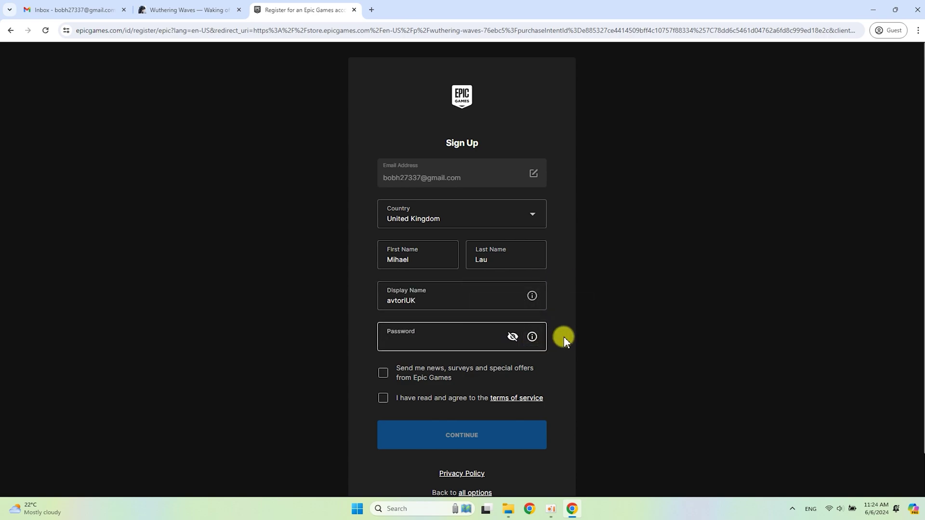
text(••••••••••••)
click(381, 400)
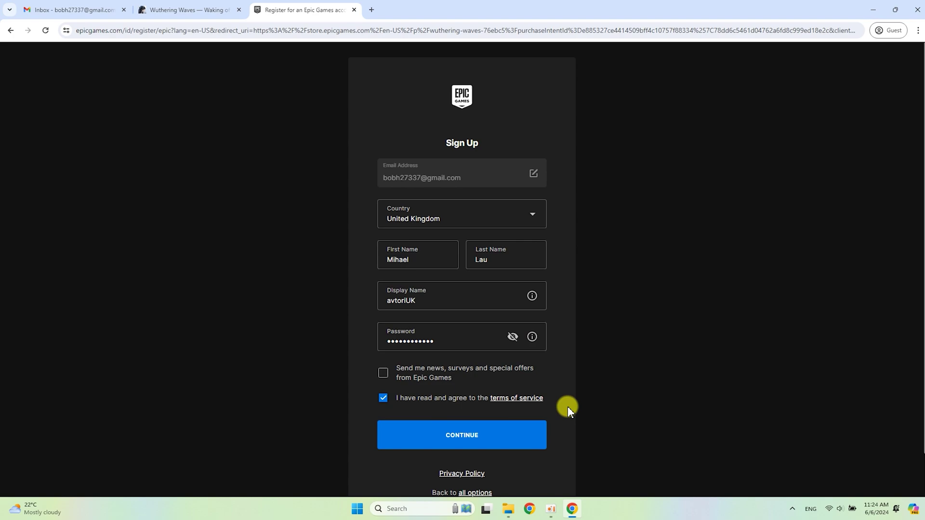
Submit the sign-up form and open the Epic Games verification e-mail in Gmail.
click(516, 431)
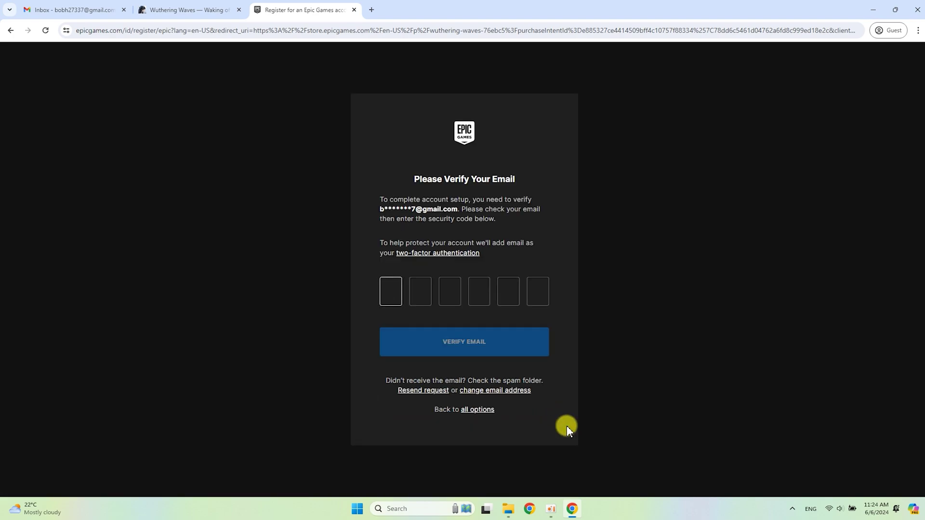
click(79, 10)
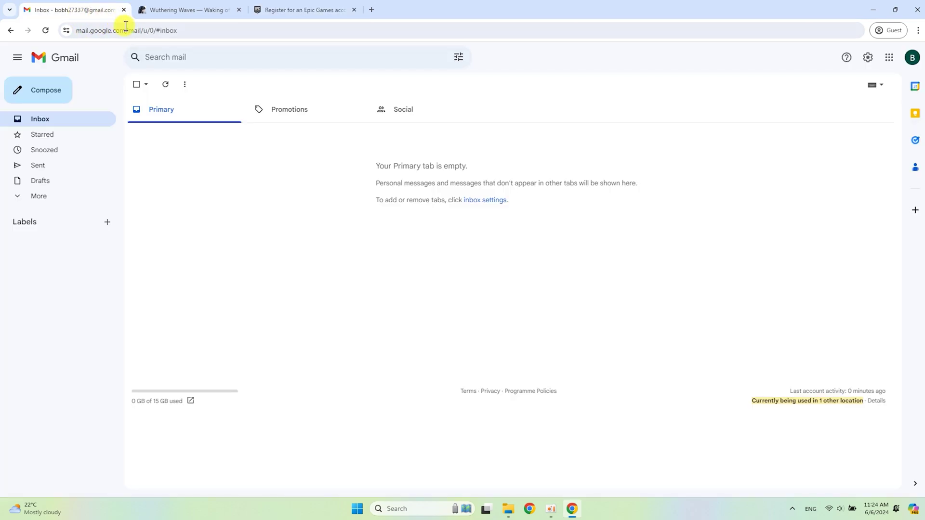
click(166, 85)
click(396, 133)
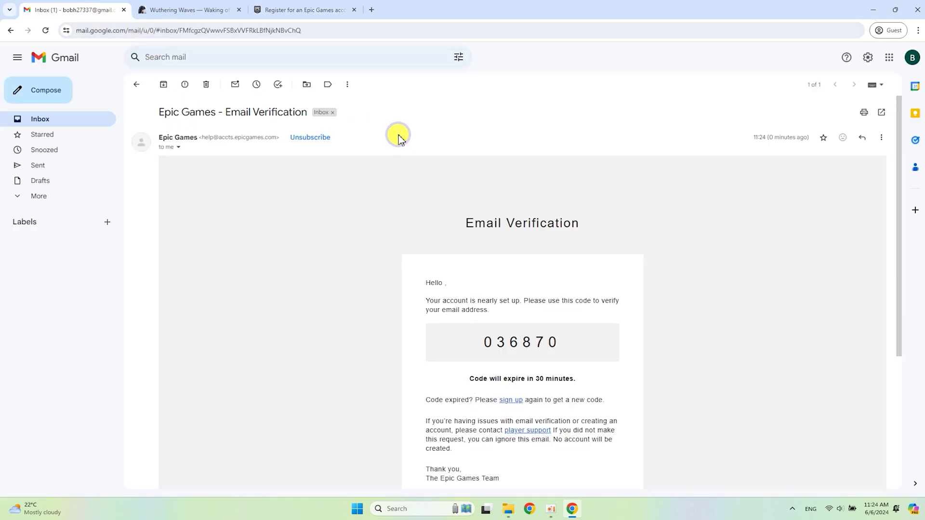
Copy the verification code into Epic's code boxes and verify the e-mail.
double_click(517, 357)
right_click(516, 359)
click(537, 368)
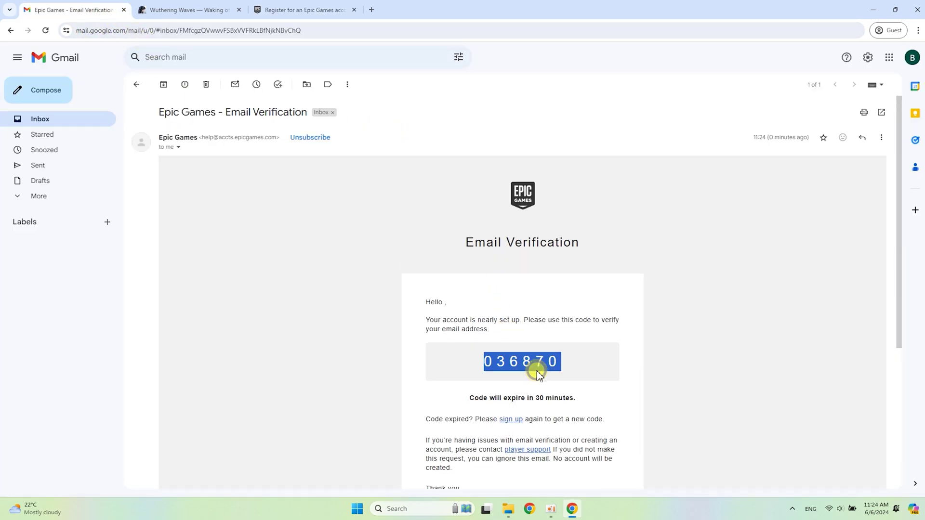
click(283, 11)
right_click(390, 286)
click(411, 365)
click(505, 348)
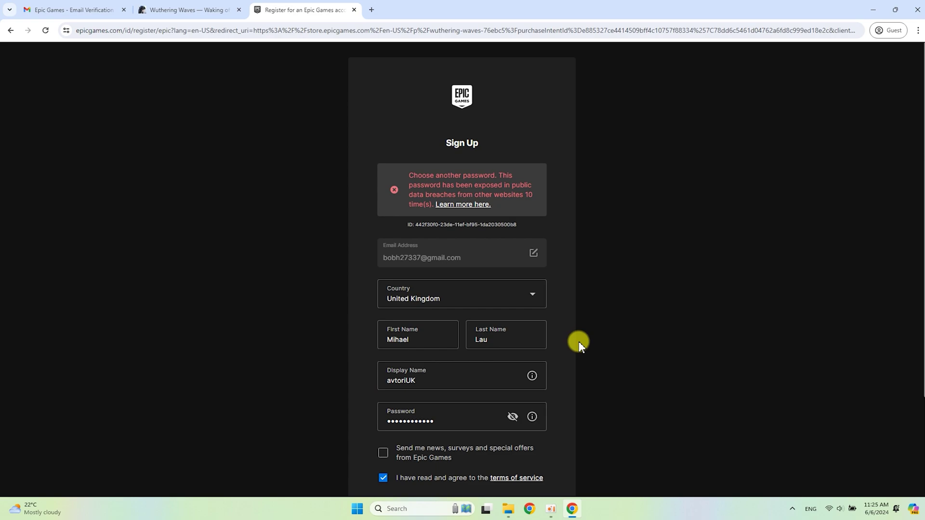
Replace the breached password with a new one and resubmit the sign-up form.
scroll(579, 341, down, 1)
click(461, 375)
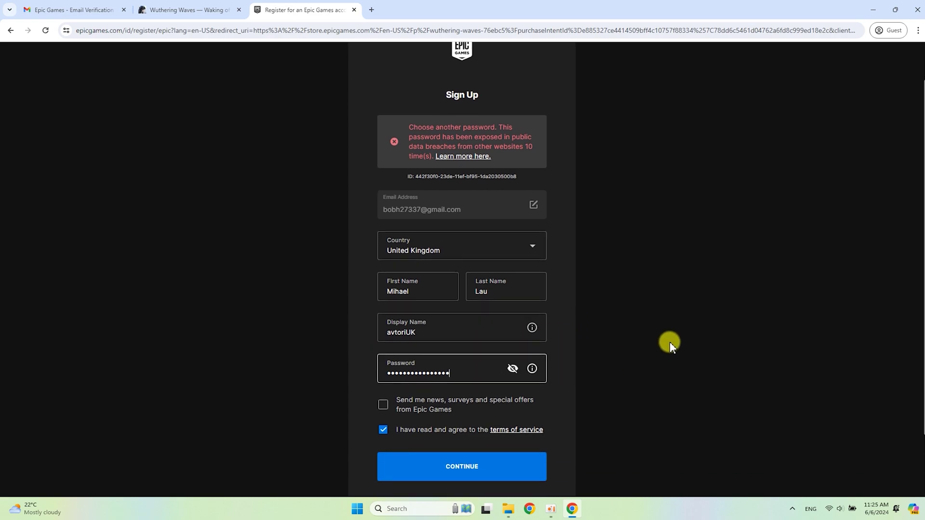
scroll(607, 349, down, 2)
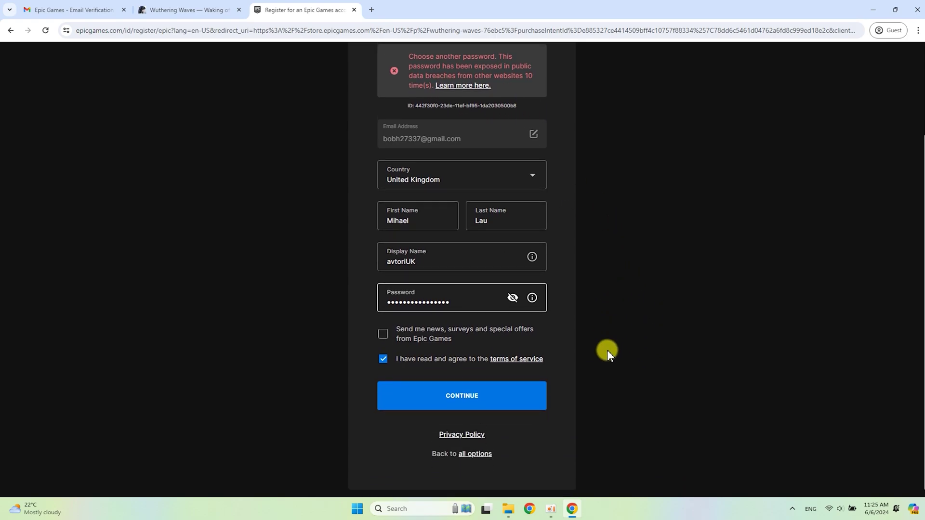
click(465, 386)
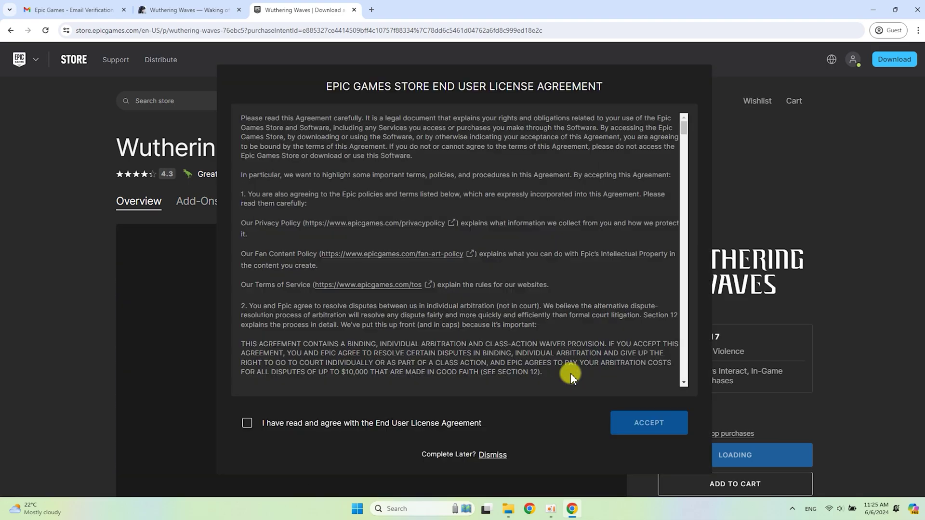
Tick and accept the End User License Agreement to complete the free order.
click(247, 424)
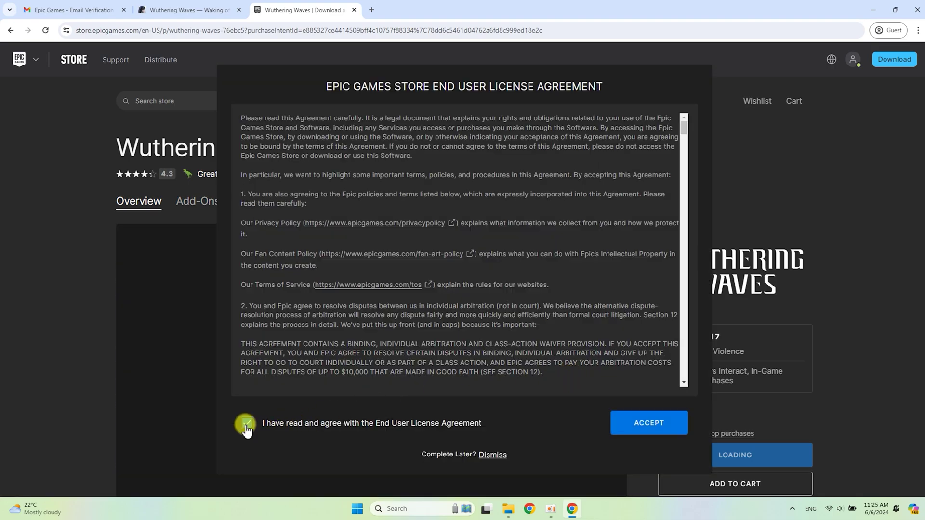
click(646, 422)
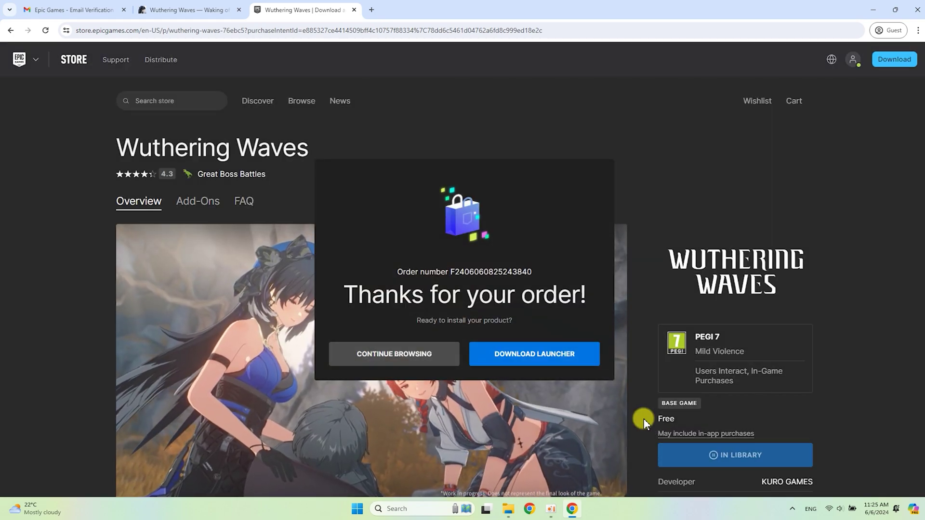
Save the EpicInstaller .msi to the Desktop and run it from Chrome's downloads list.
click(527, 356)
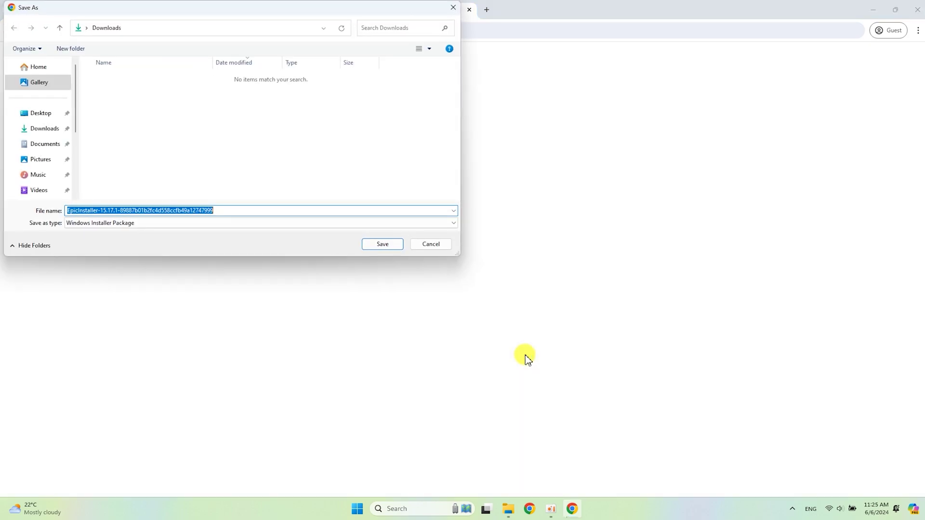
click(46, 112)
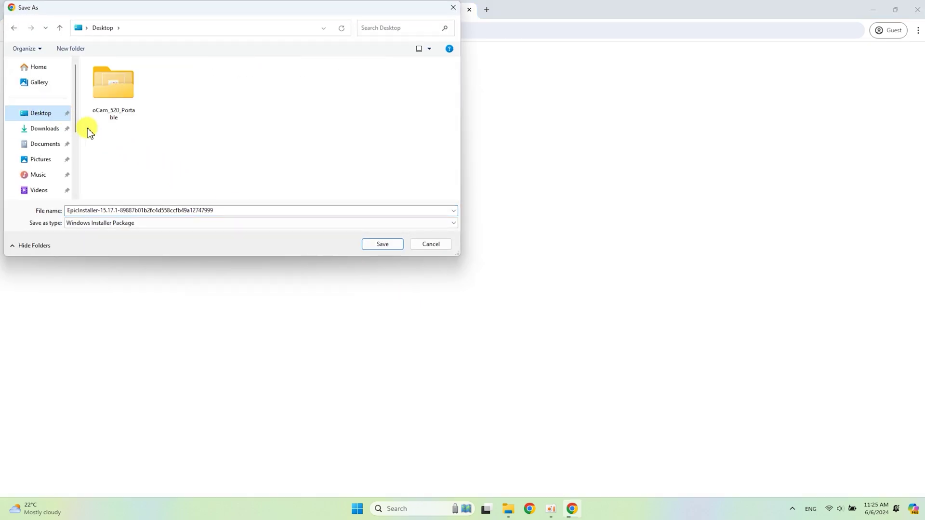
click(388, 242)
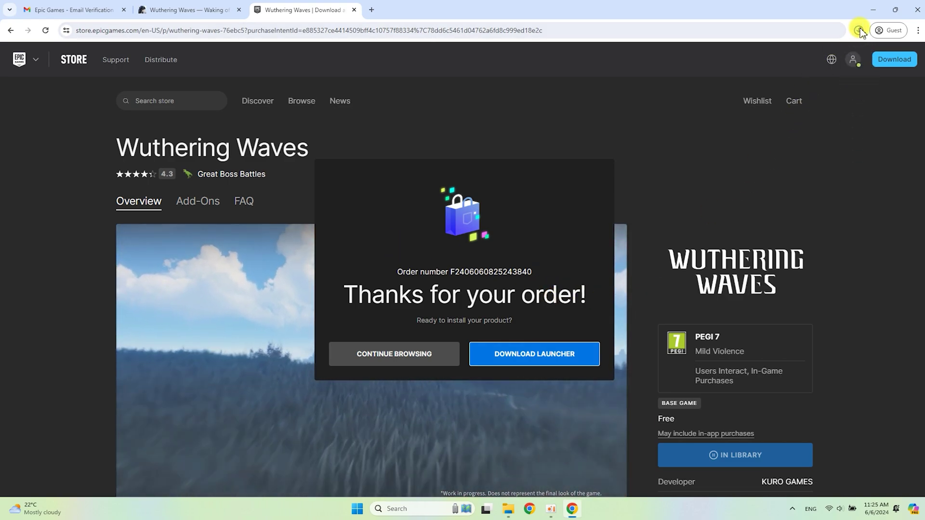
click(859, 30)
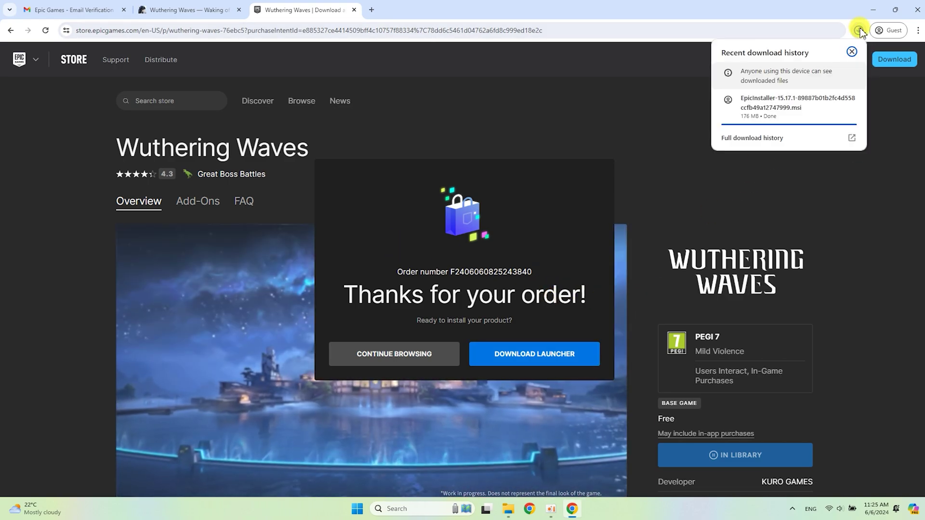
click(777, 116)
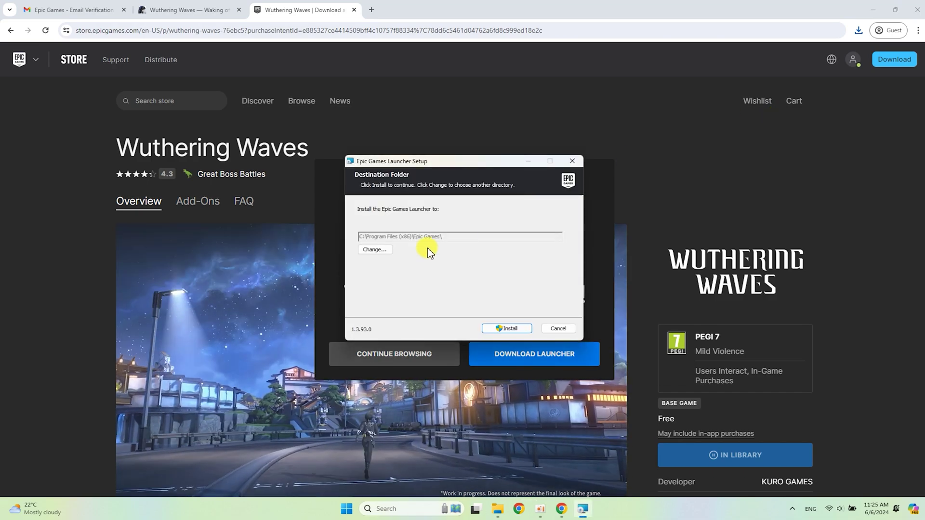
Set the launcher's destination to a new 'Wuthering Waves' folder under D:\G and install it.
click(374, 249)
click(527, 208)
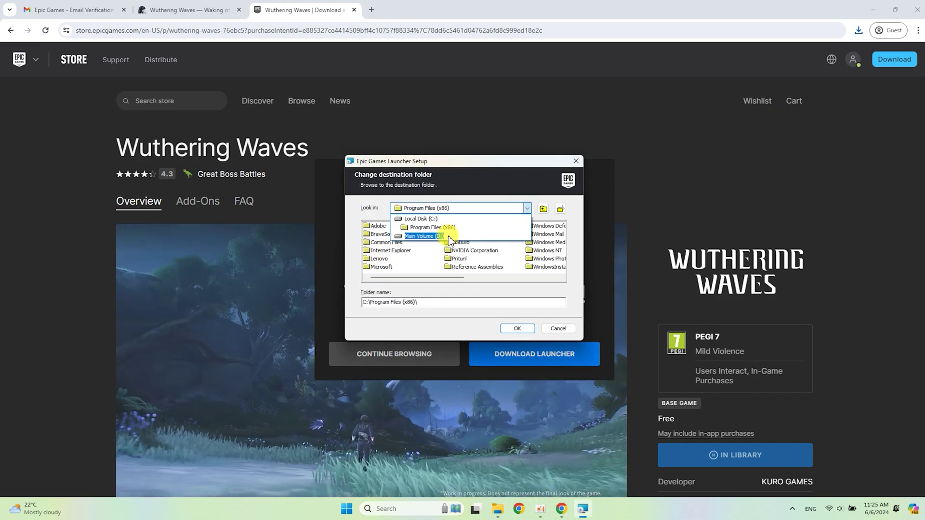
click(435, 239)
double_click(371, 250)
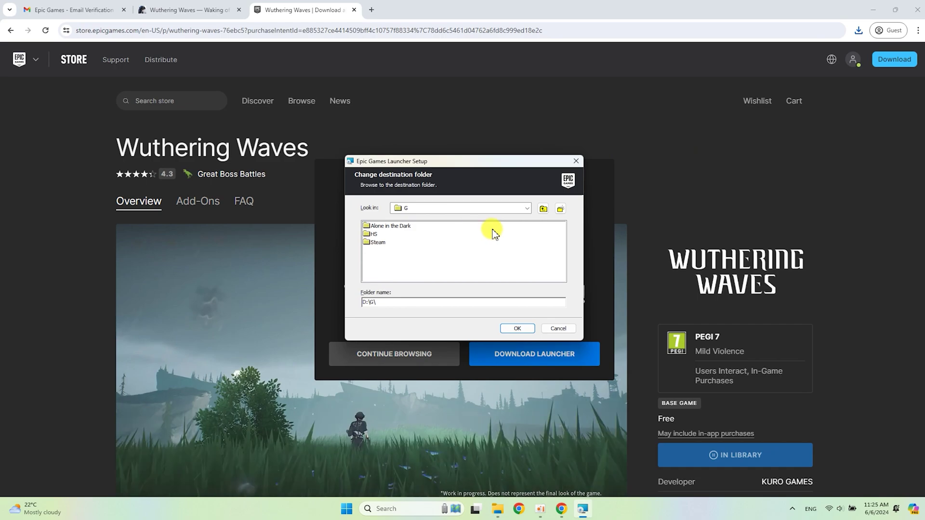
click(560, 209)
text(Wuthering)
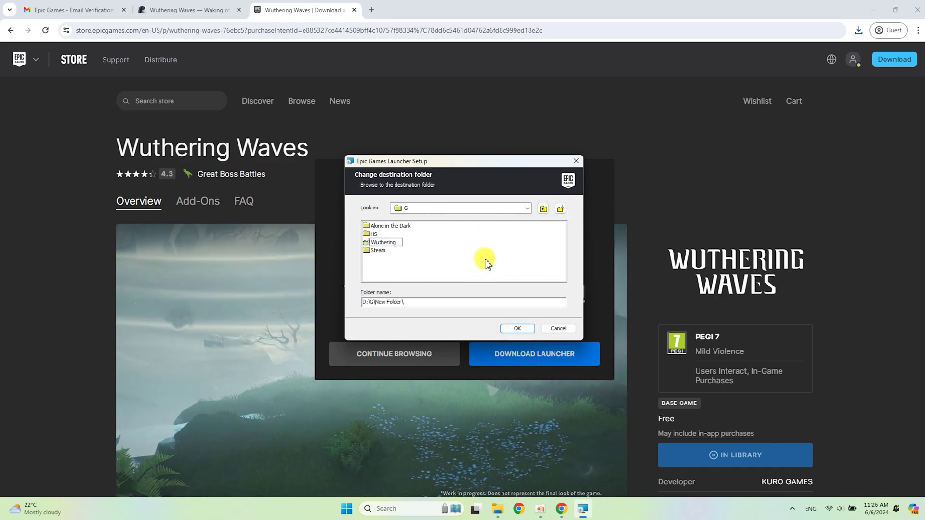
text( Waves)
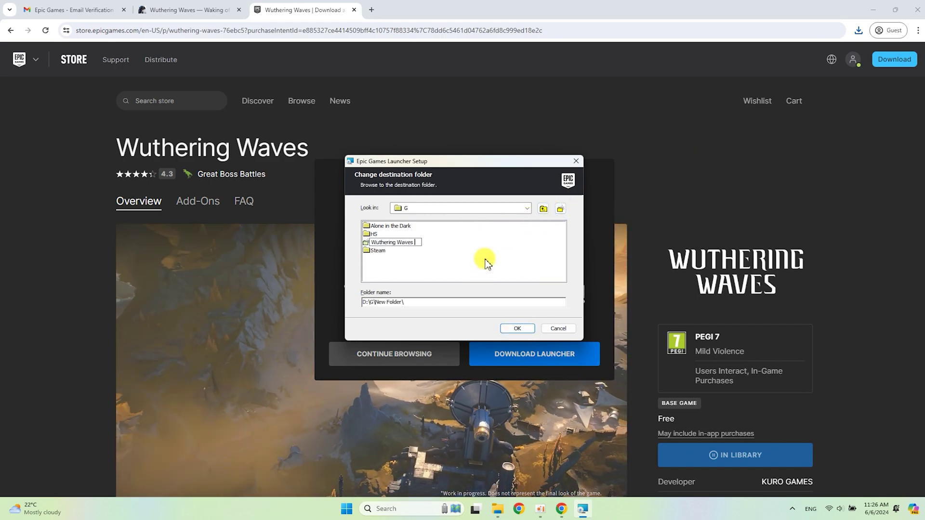
key(Return)
click(520, 328)
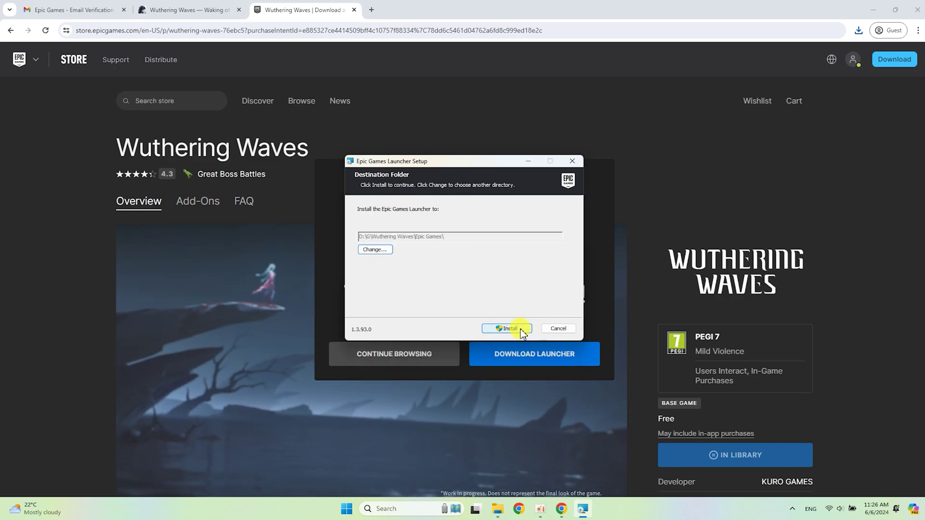
click(520, 330)
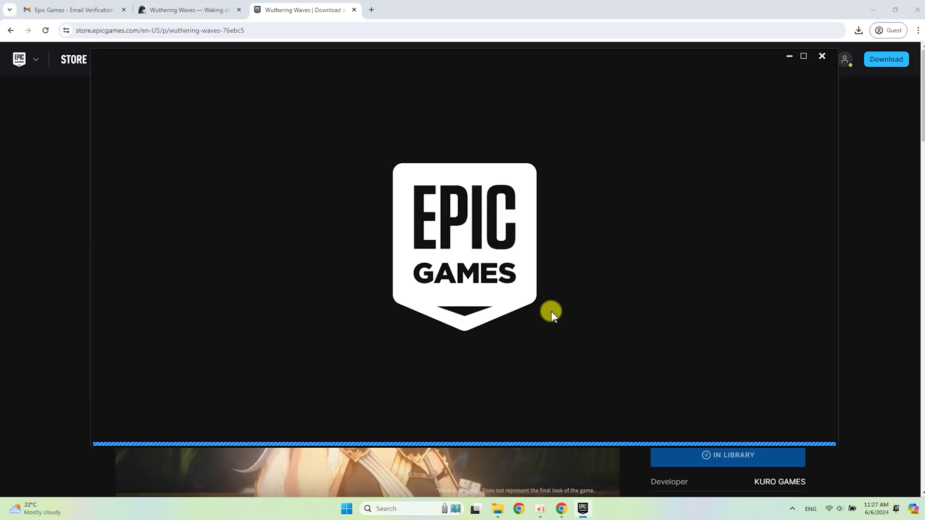
Maximize the launcher and sign in with the account e-mail and password.
click(802, 58)
click(431, 165)
key(ctrl+v)
click(495, 213)
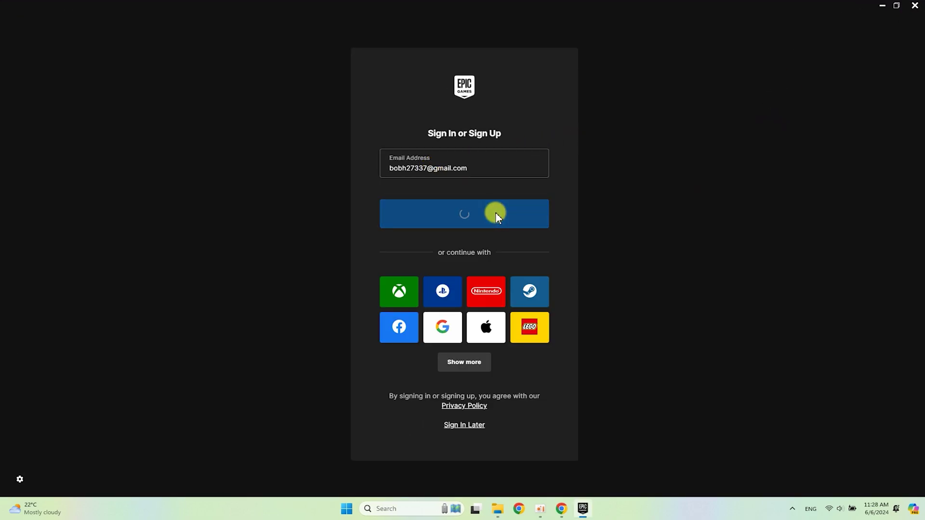
click(440, 260)
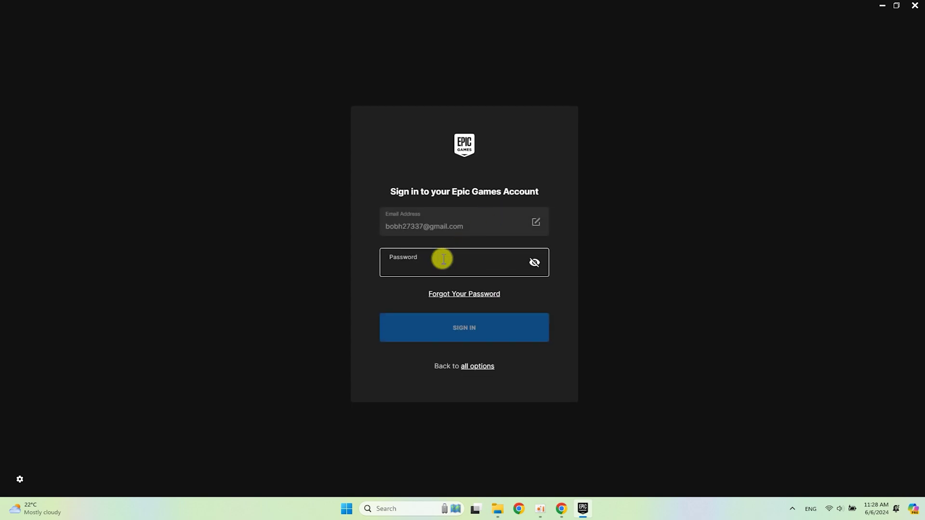
text(••••)
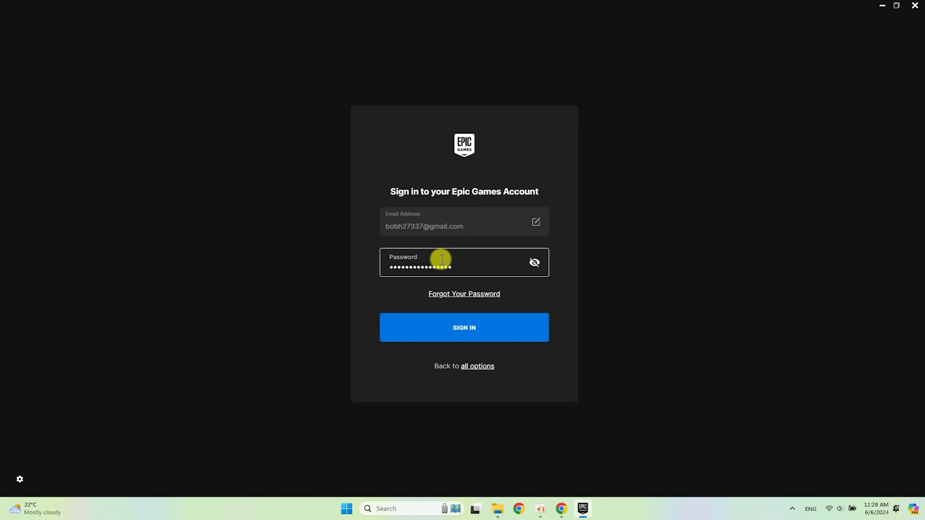
click(516, 325)
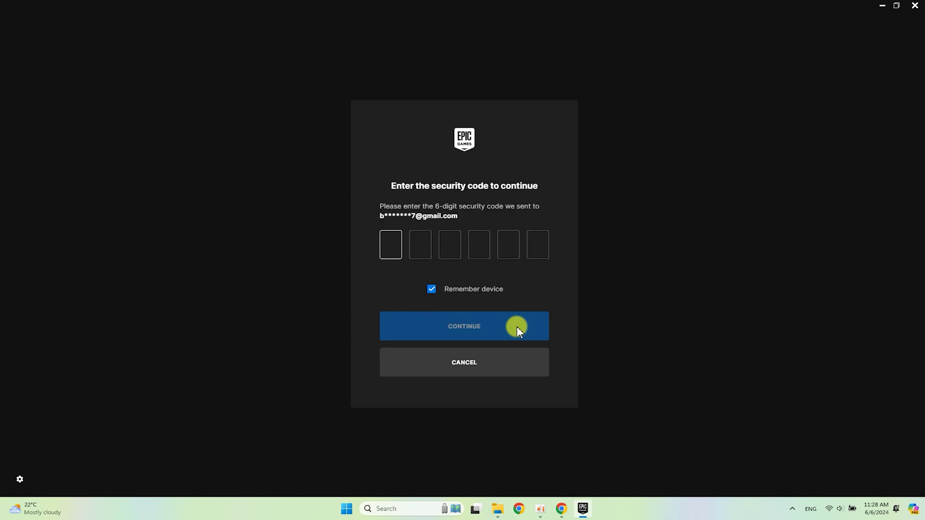
Copy the security code from the Gmail message and submit it in the launcher.
click(561, 509)
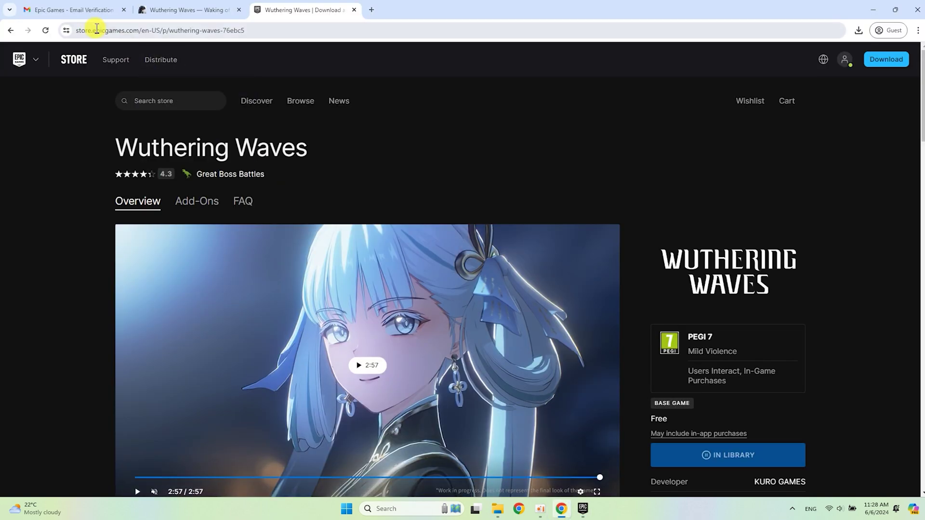
click(75, 10)
click(73, 119)
click(353, 131)
double_click(512, 266)
right_click(512, 267)
click(533, 278)
click(583, 509)
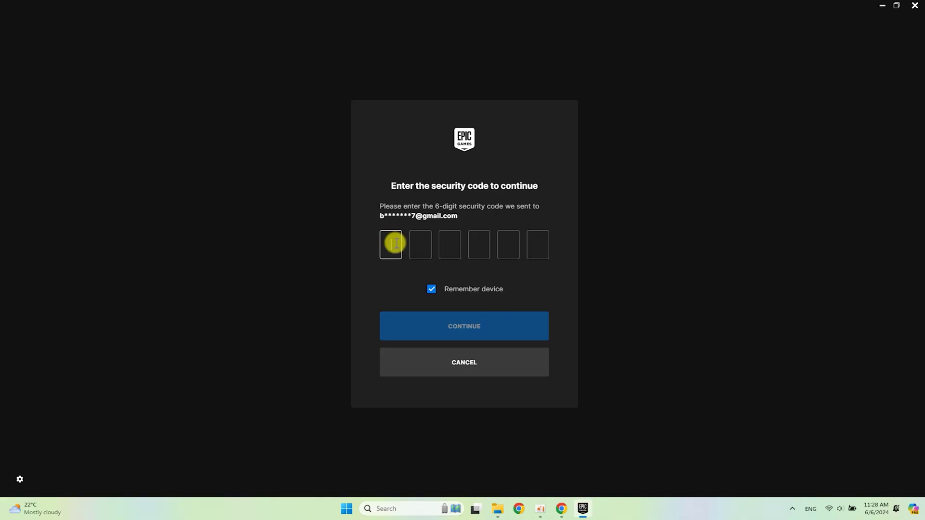
key(ctrl+v)
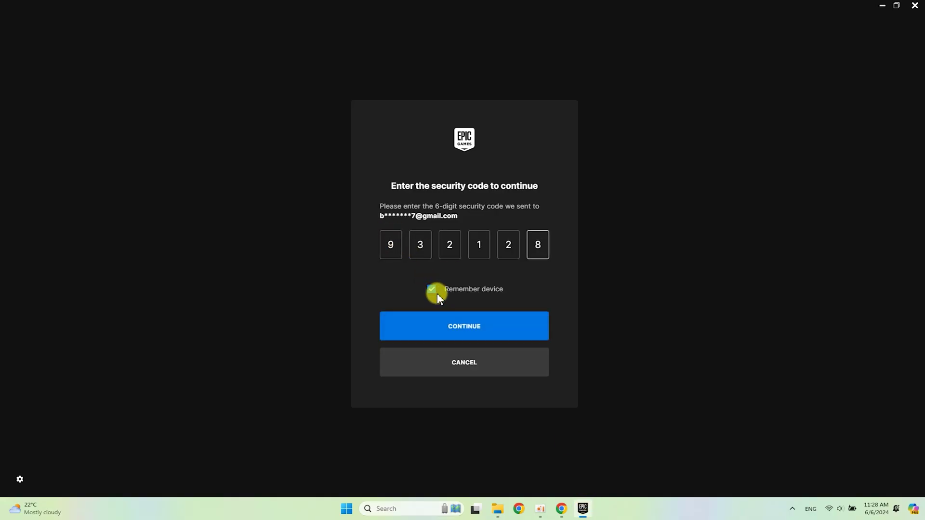
click(526, 327)
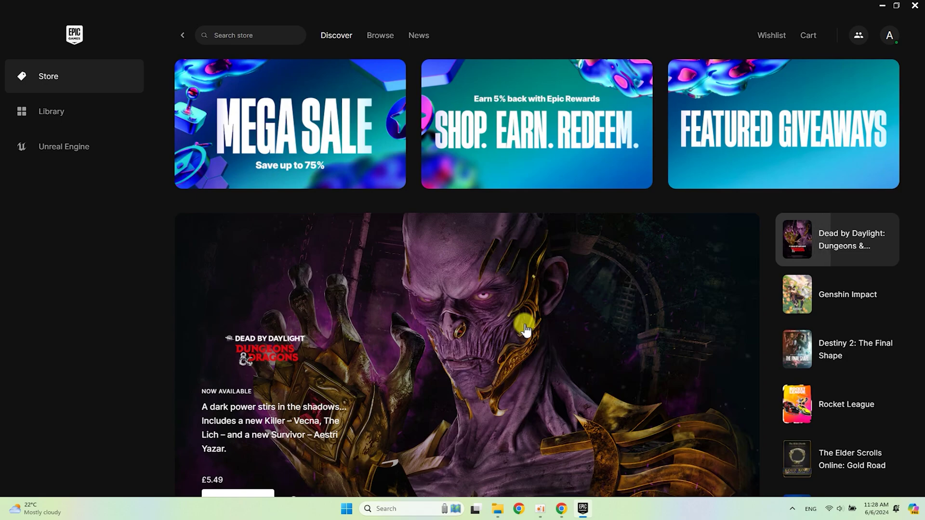
Start installing Wuthering Waves from the library and browse to D:\G\Wuthering Waves.
click(61, 115)
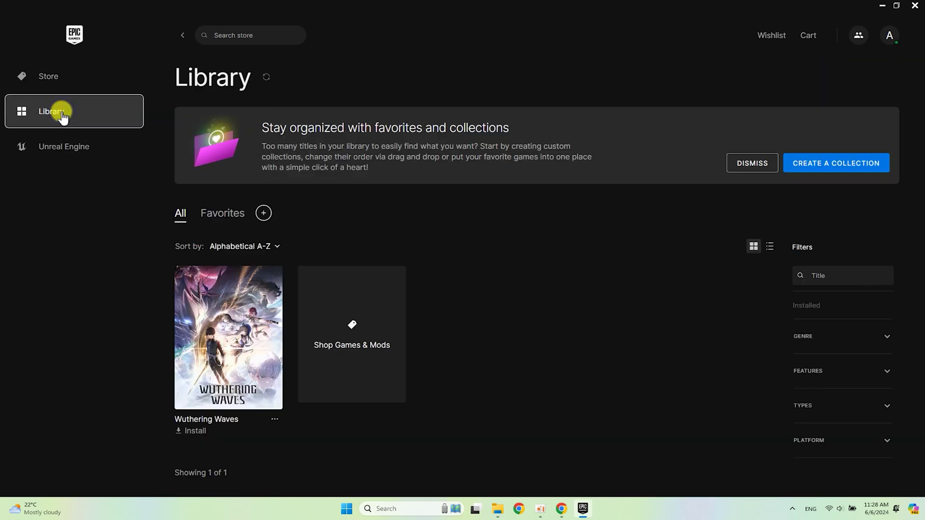
click(276, 370)
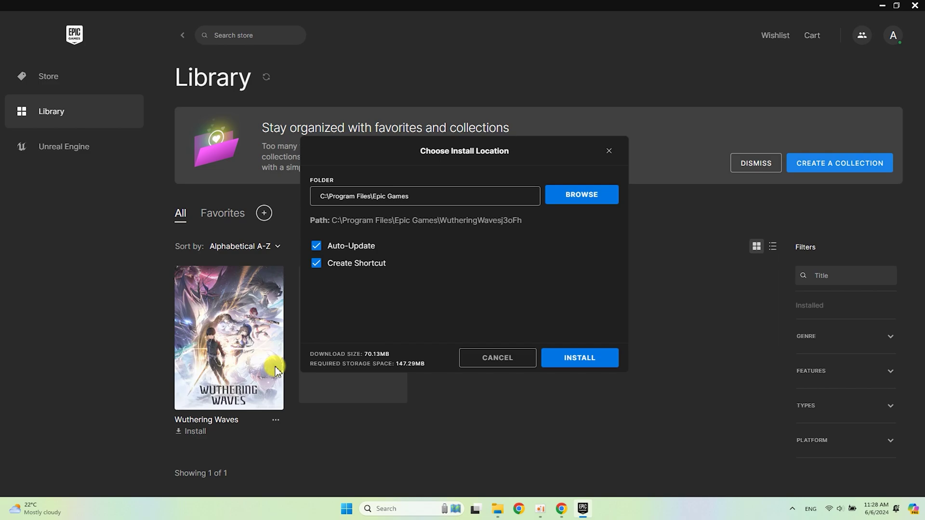
click(595, 195)
scroll(24, 137, down, 2)
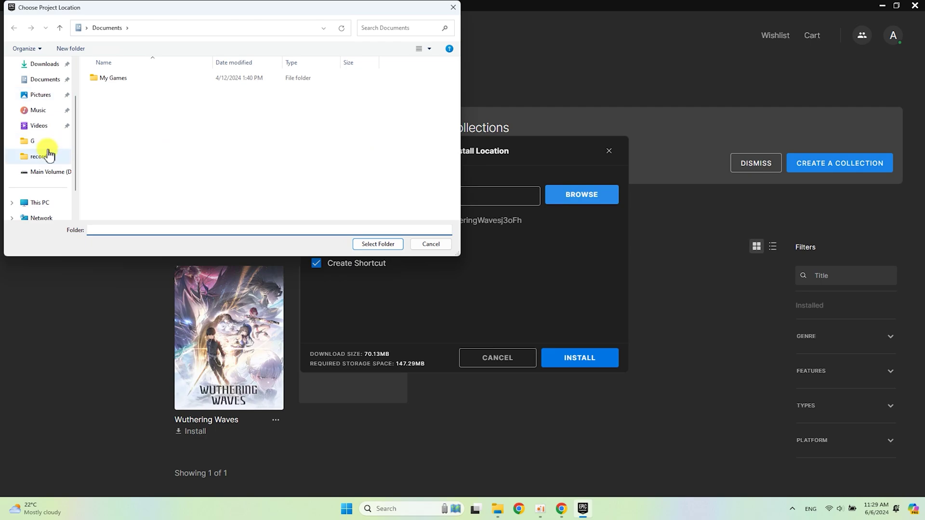
click(47, 171)
double_click(98, 121)
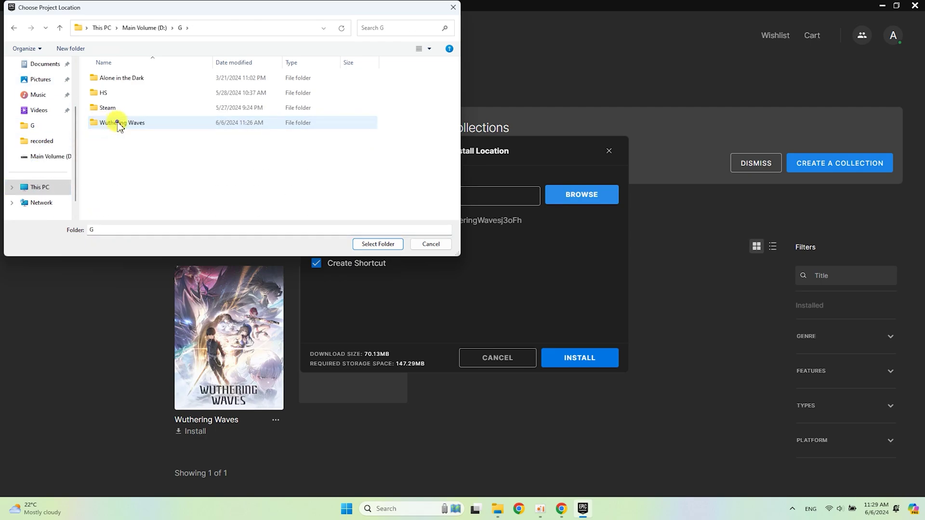
double_click(118, 125)
Create a 'the game' folder as install location and install with the desktop shortcut off.
click(72, 49)
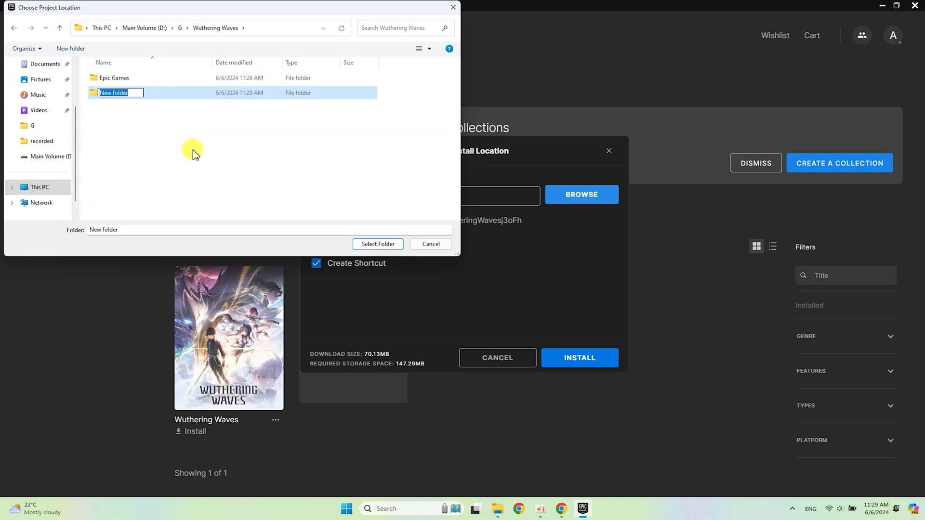
key(Return)
key(Return)
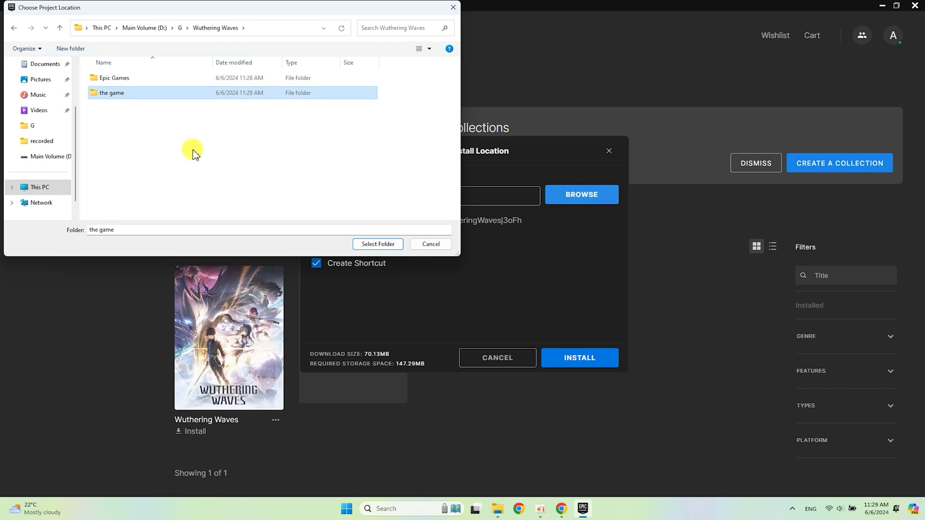
click(381, 245)
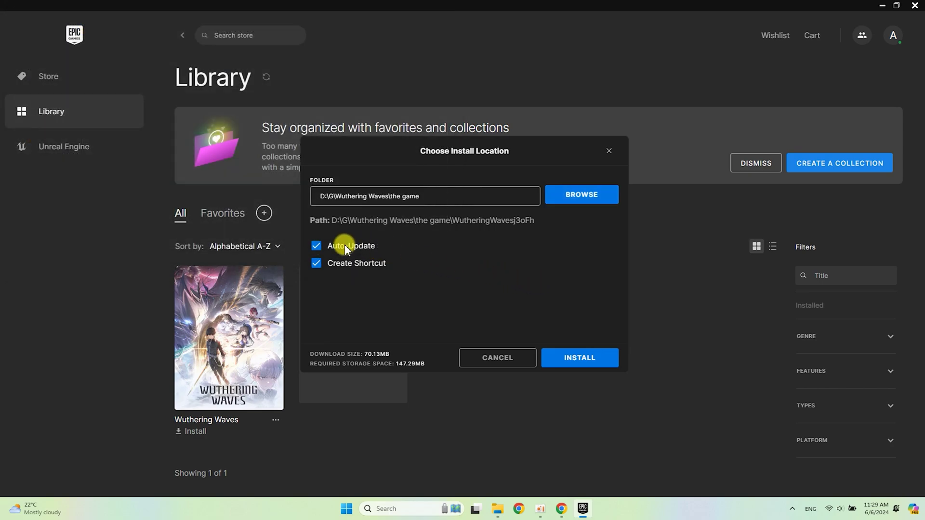
click(316, 264)
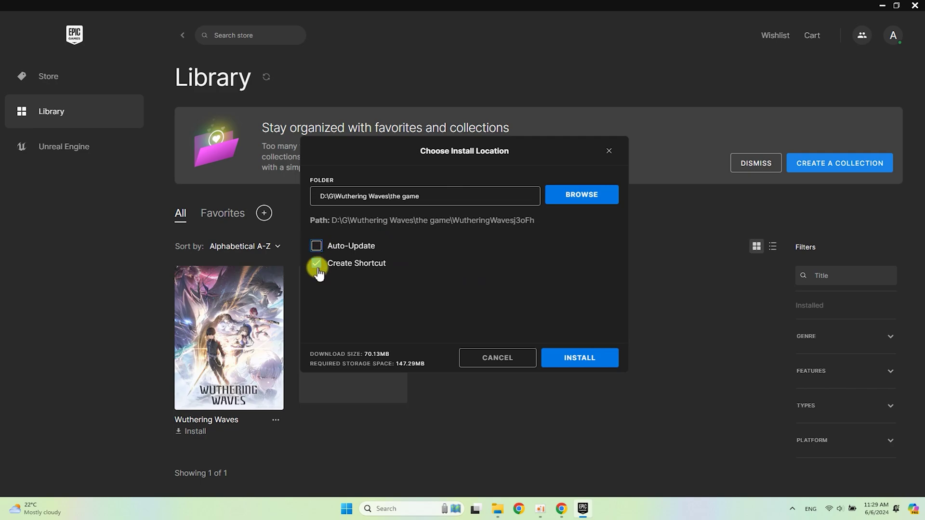
click(587, 359)
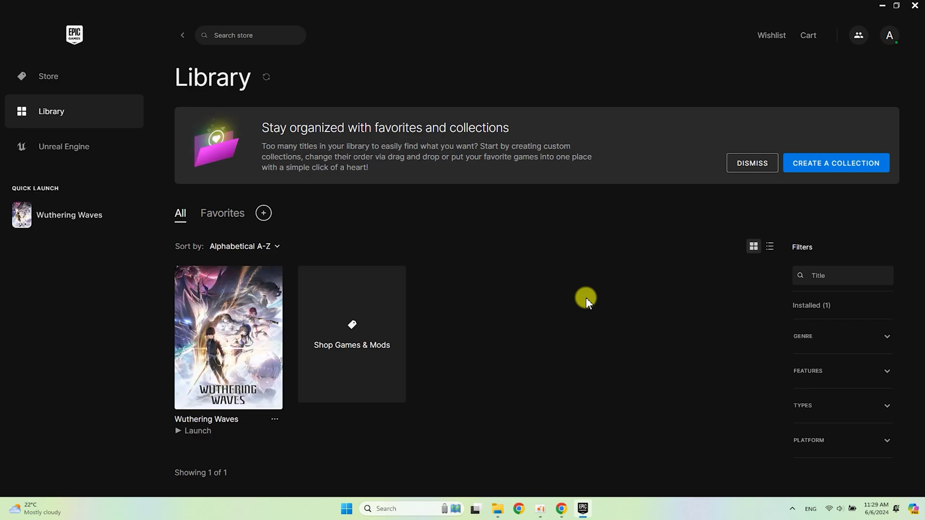
Launch Wuthering Waves, set the chosen install folder, and start the game download.
click(178, 431)
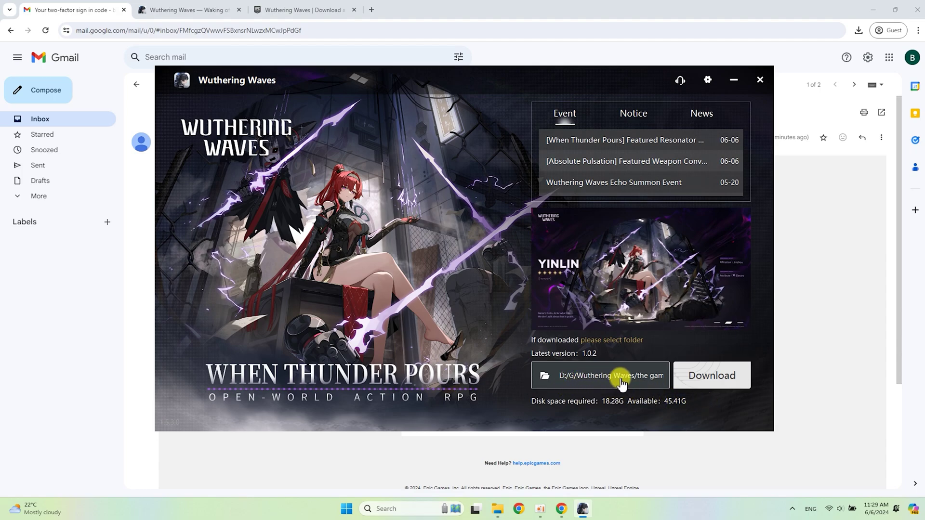
click(660, 381)
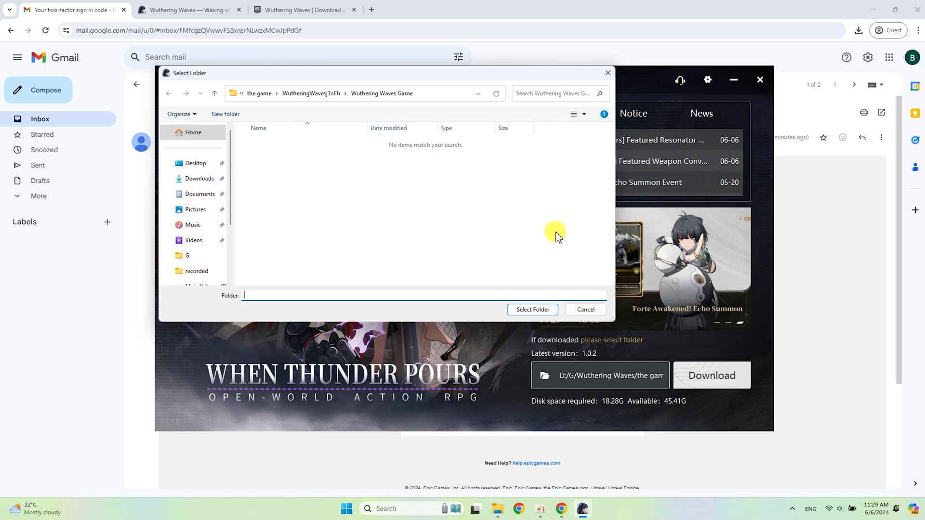
click(538, 309)
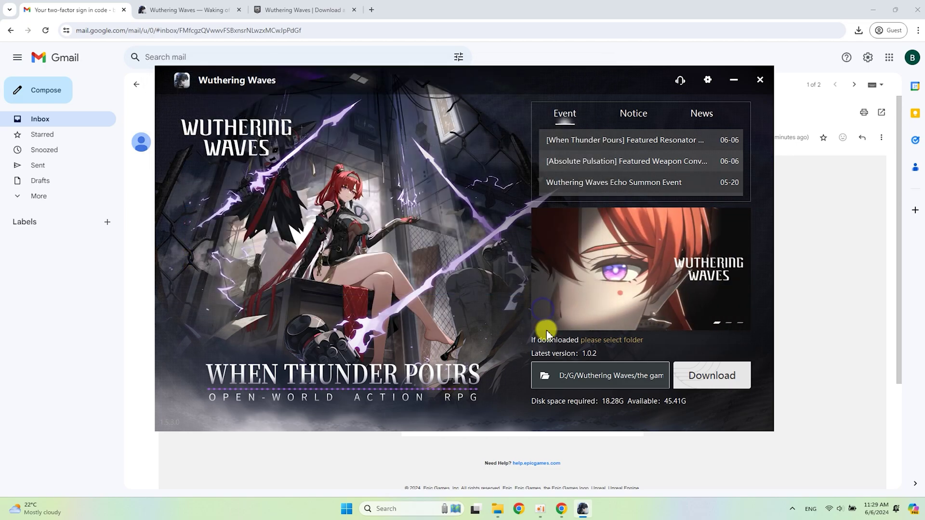
click(710, 375)
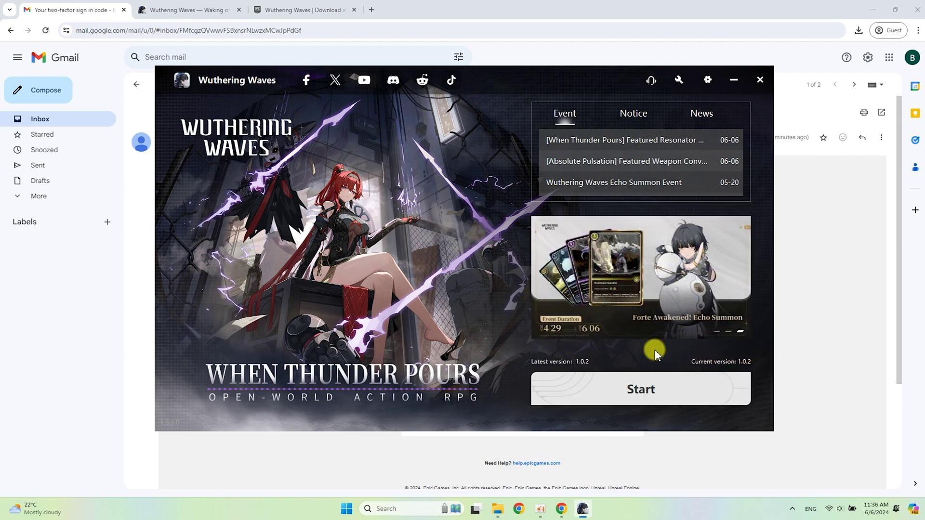
Start the downloaded game, relaunching it from Epic when the loader stalls.
click(666, 387)
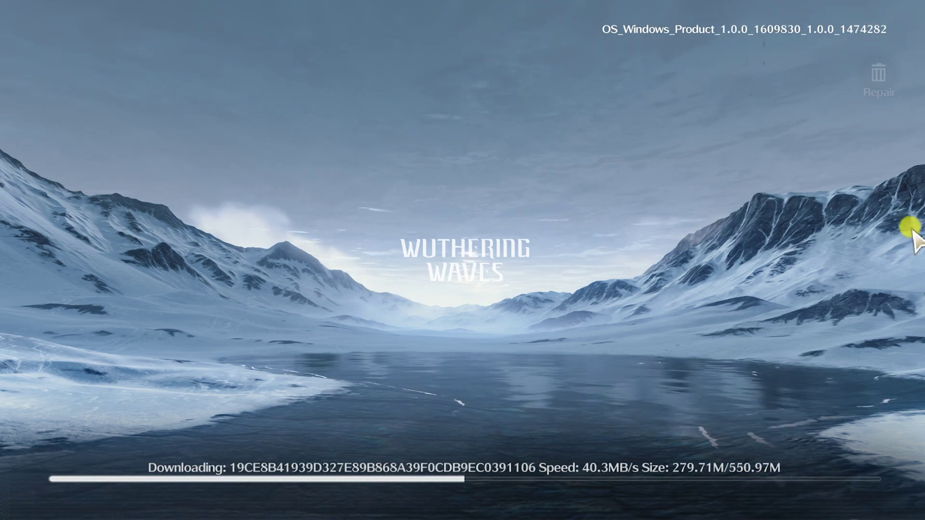
key(alt+Tab)
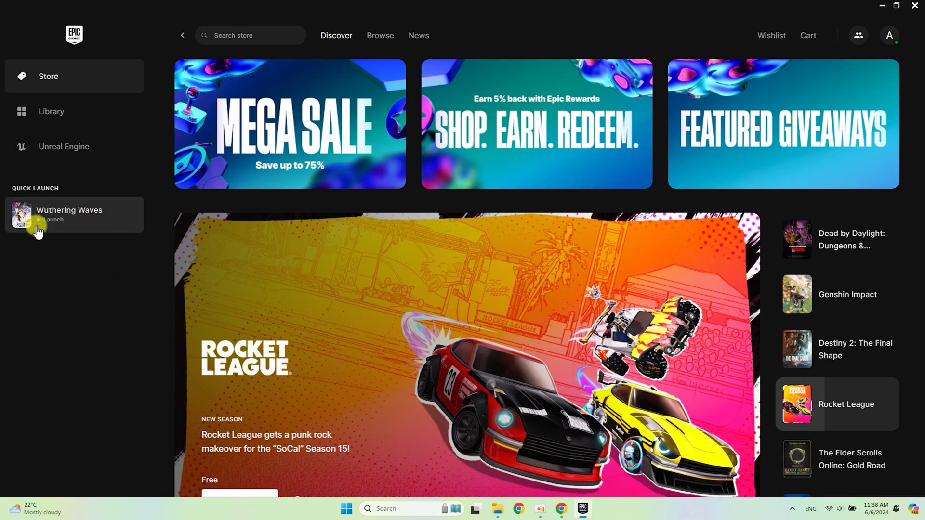
click(42, 225)
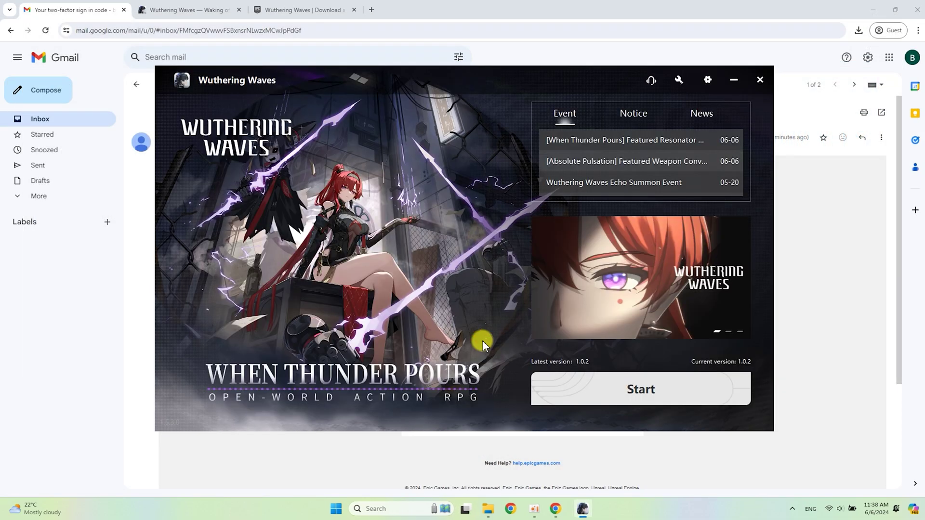
click(660, 396)
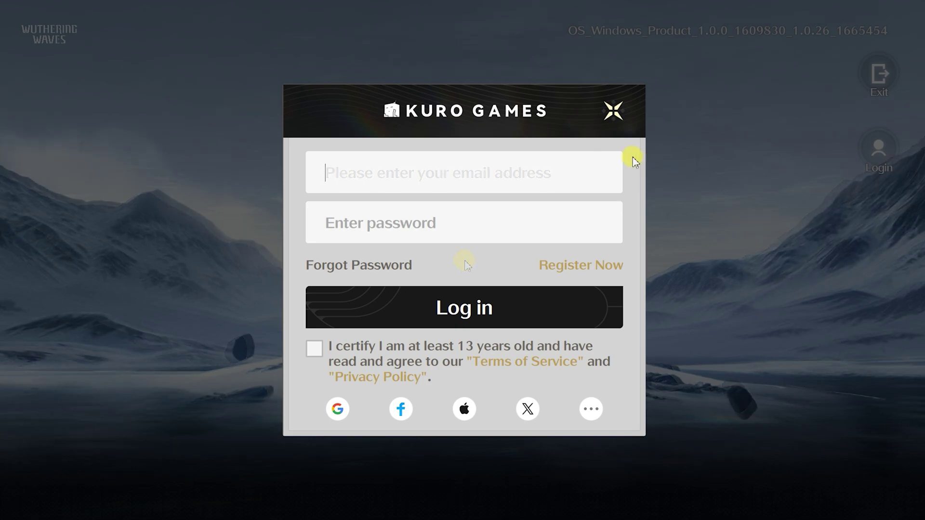
Try signing in with the pasted e-mail and a password after accepting the age and terms statement.
click(417, 176)
key(ctrl+v)
click(448, 225)
text(••••••••••••)
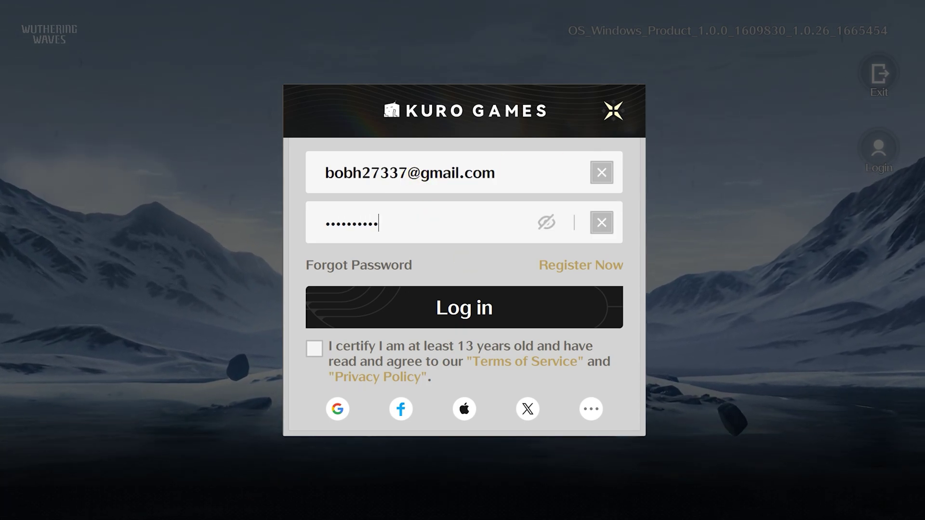
text(••••)
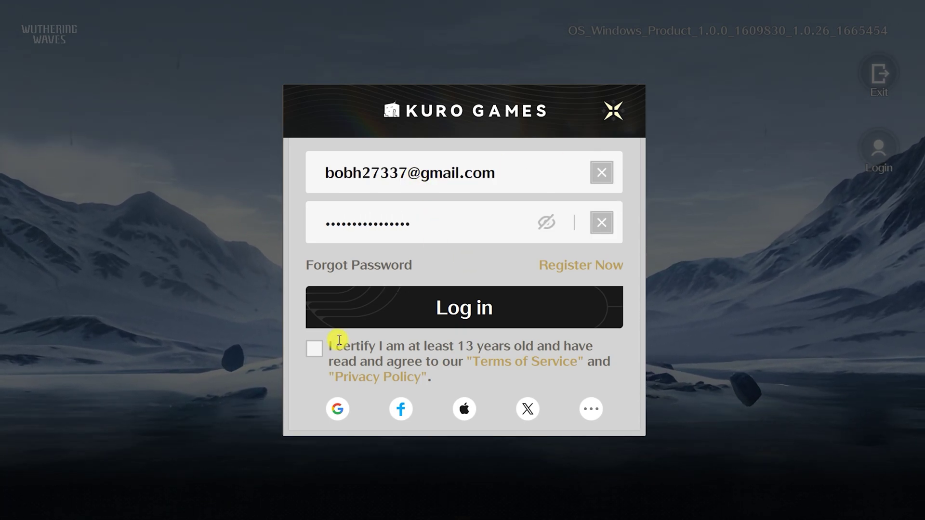
click(314, 352)
click(573, 301)
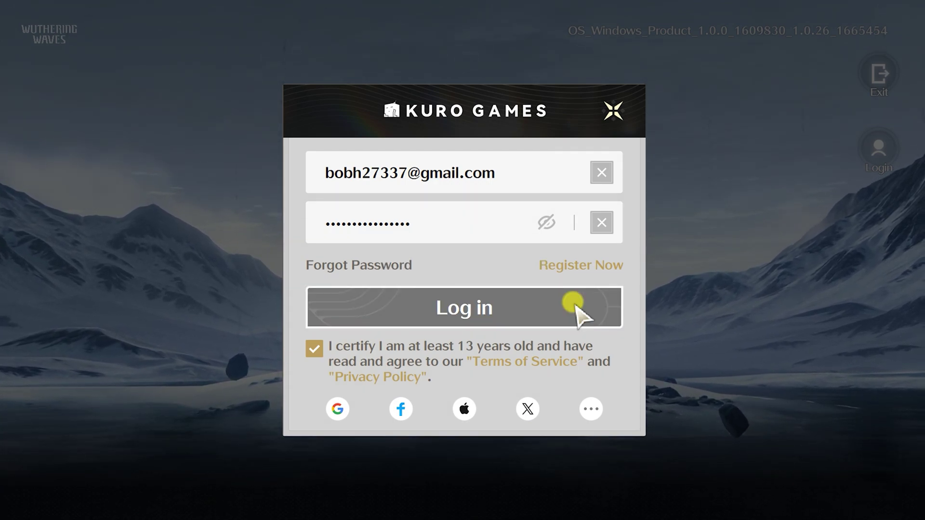
Begin registration with the pasted e-mail and request a verification code, solving the icon captcha.
click(598, 265)
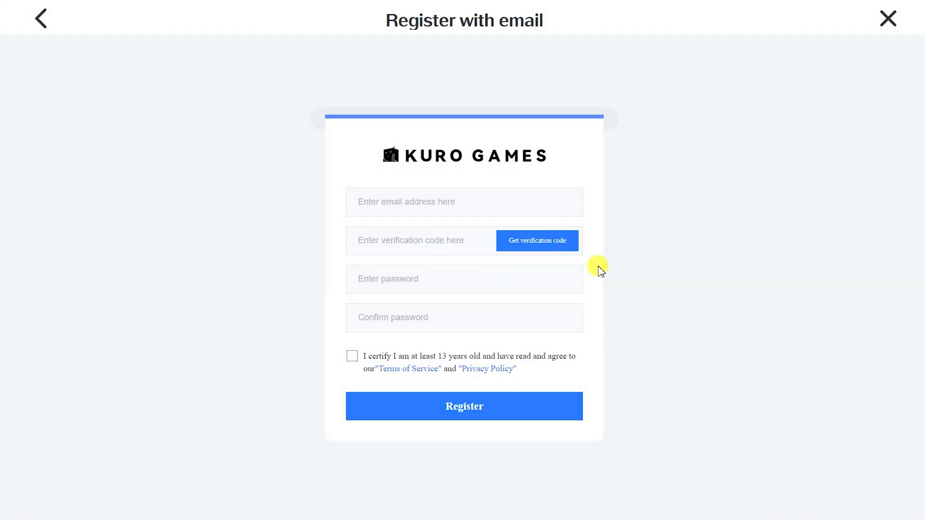
click(441, 201)
key(ctrl+v)
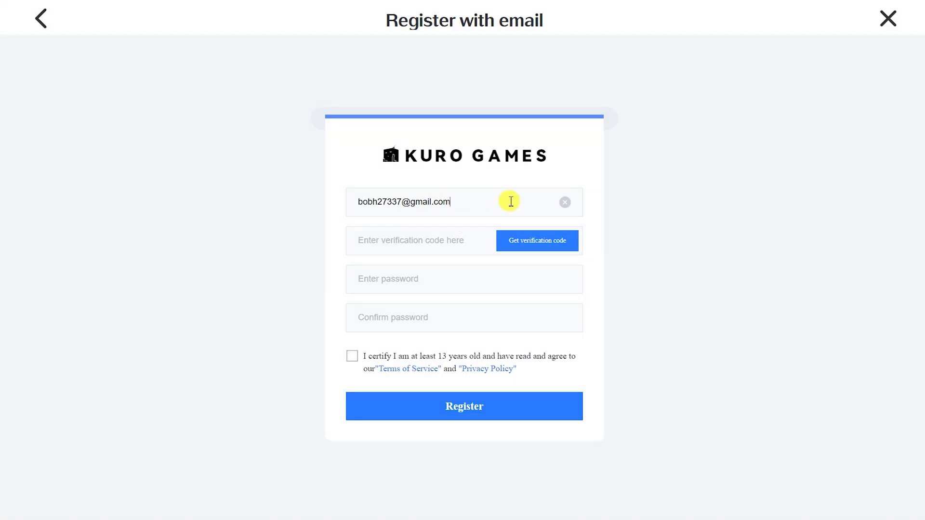
click(562, 238)
click(408, 251)
click(449, 237)
click(485, 264)
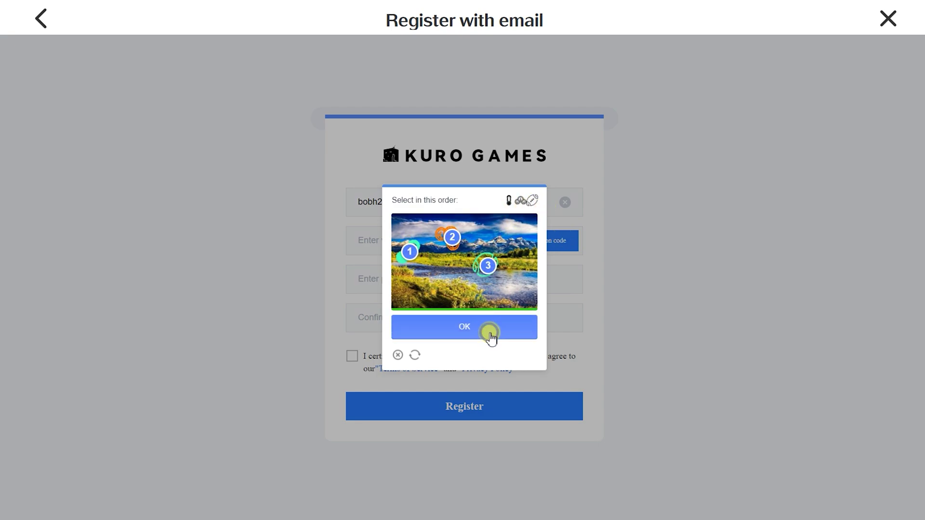
click(490, 332)
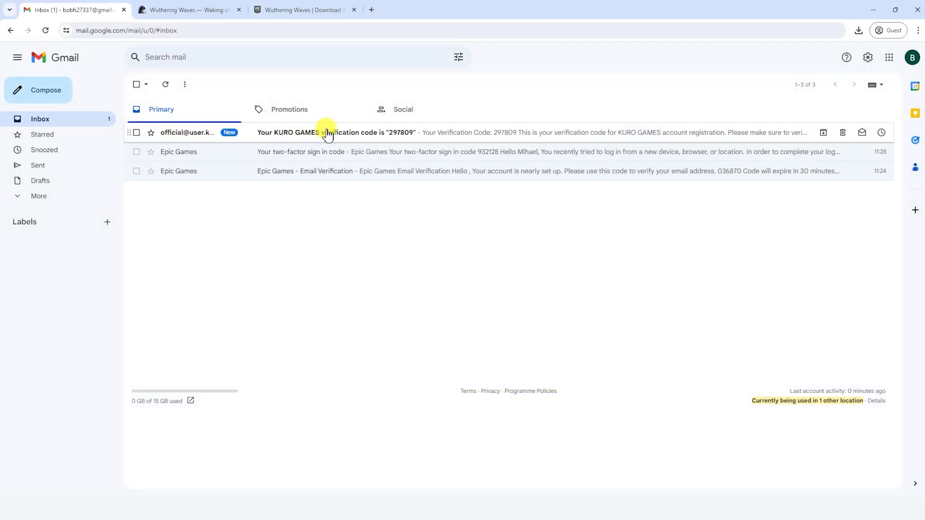
Copy the code from the Kuro Games verification e-mail, submit the registration, and return to sign-in.
click(422, 135)
double_click(379, 247)
right_click(399, 251)
click(407, 269)
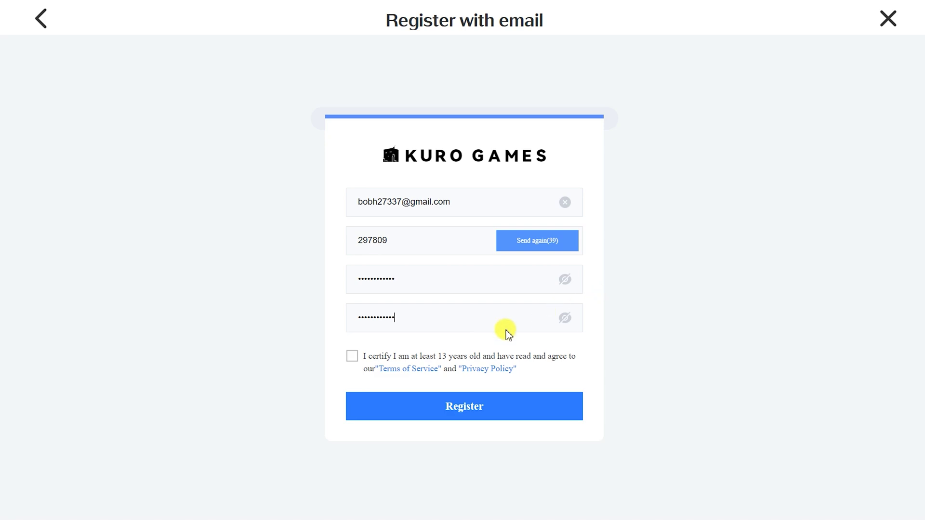
click(484, 410)
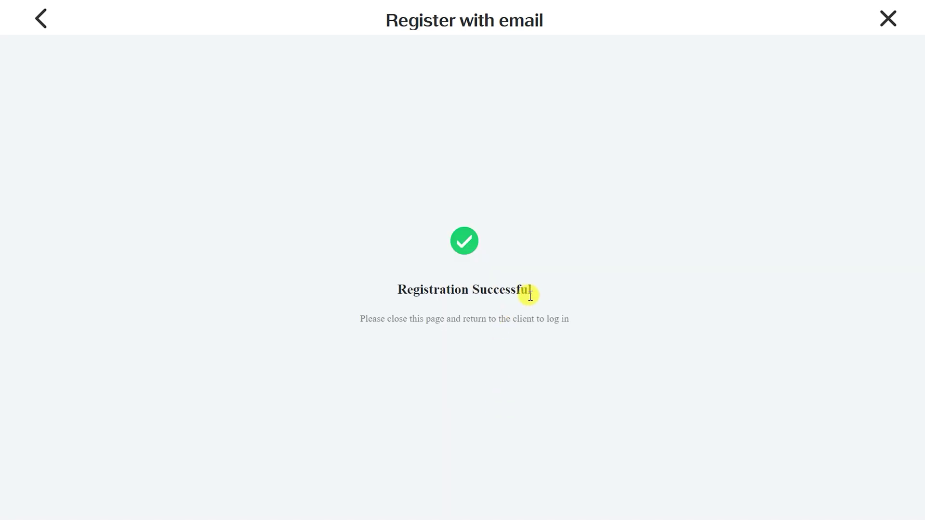
click(889, 14)
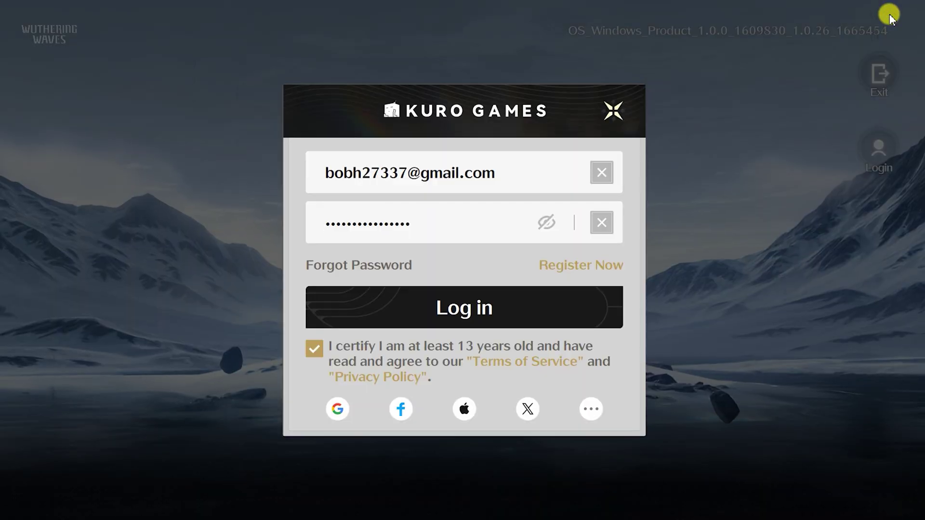
Log in with the new account's re-entered password and confirm the Europe server.
click(602, 221)
text(************)
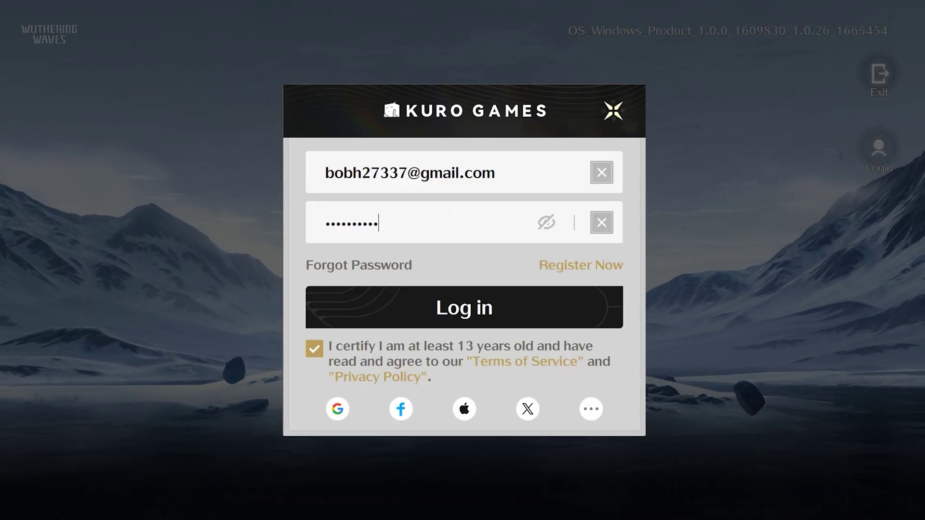
click(473, 307)
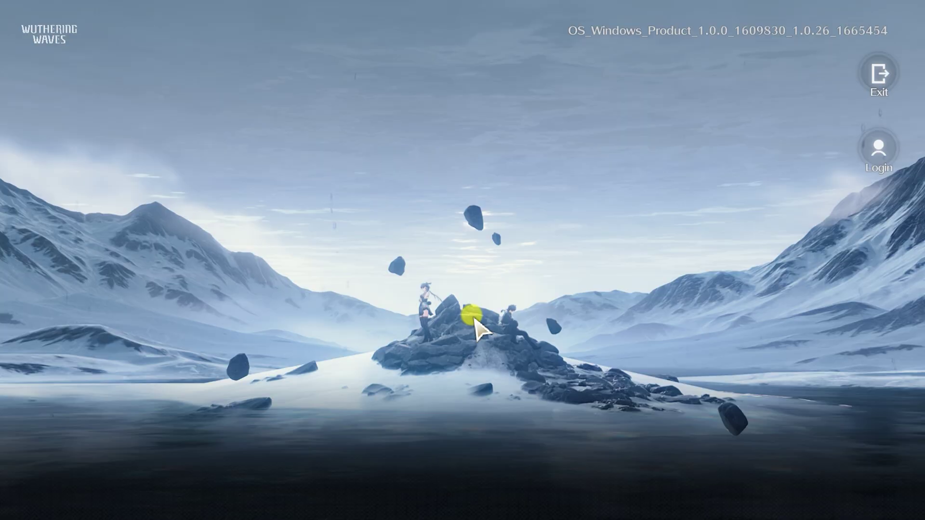
click(475, 330)
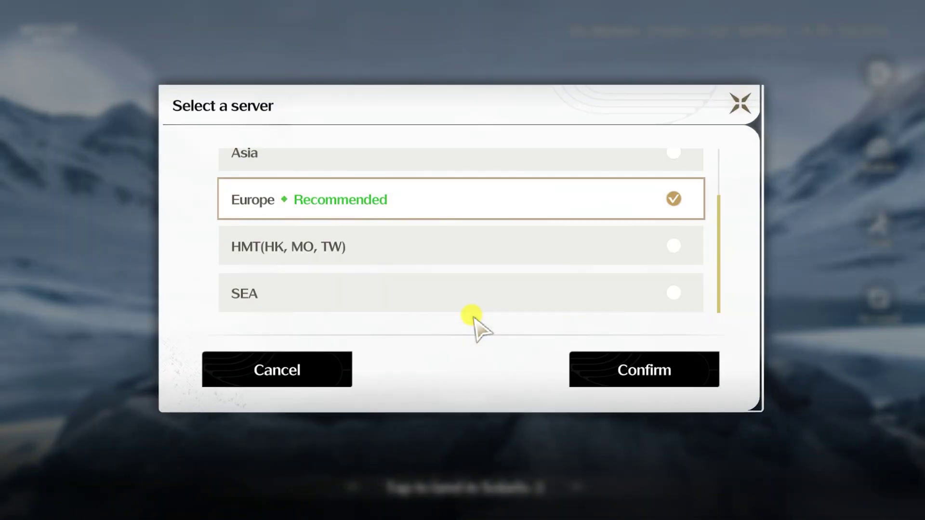
scroll(385, 202, up, 3)
scroll(432, 213, down, 3)
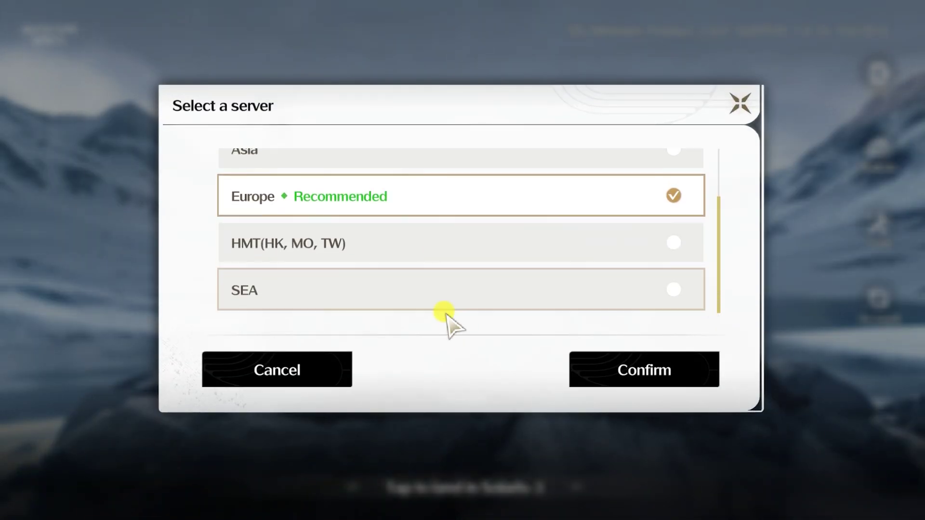
click(672, 374)
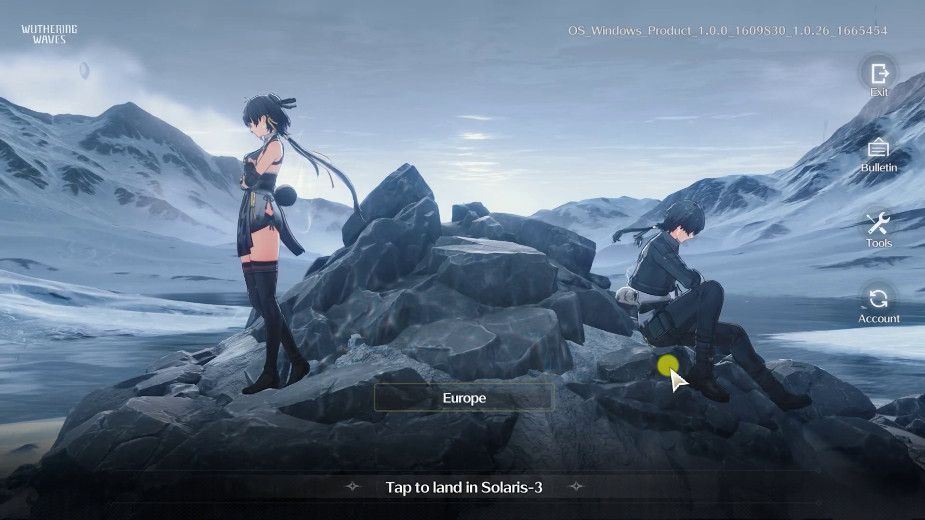
Land in Solaris-3 and choose the female Rover after previewing the male one.
click(463, 487)
click(303, 140)
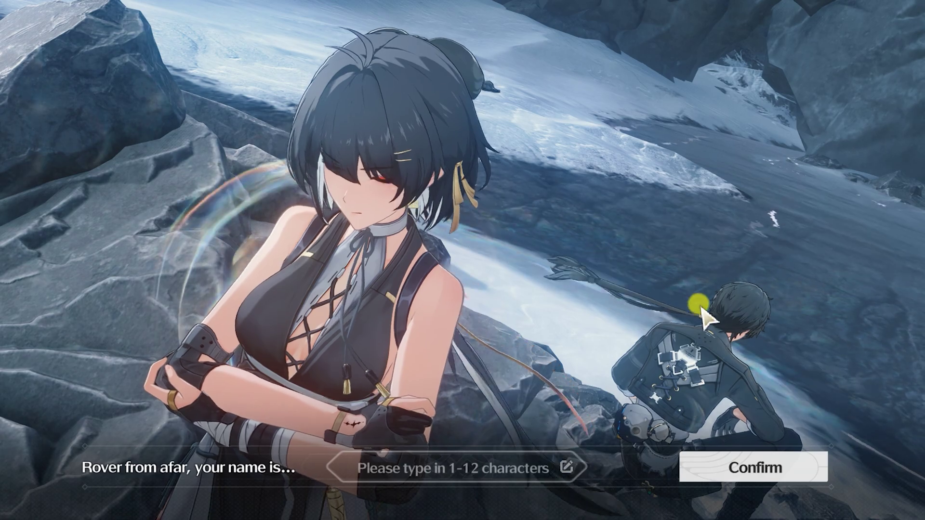
click(708, 312)
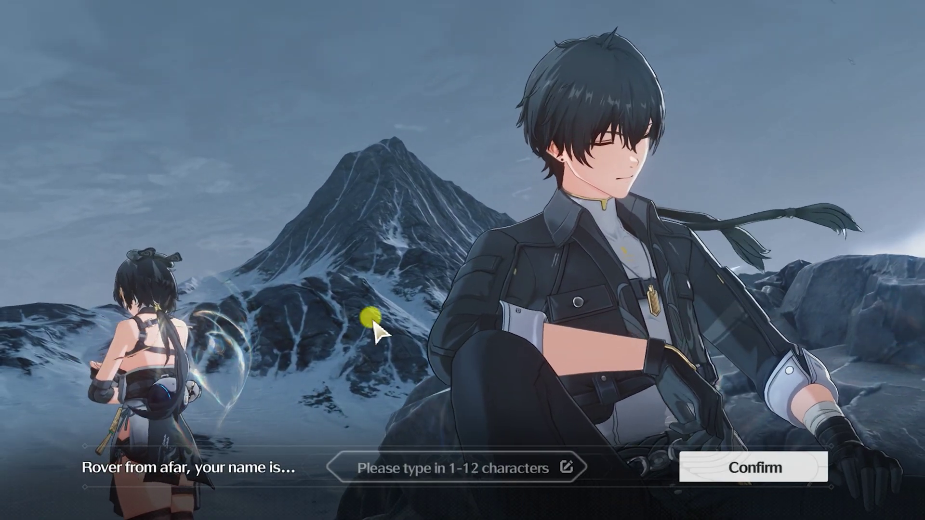
click(149, 336)
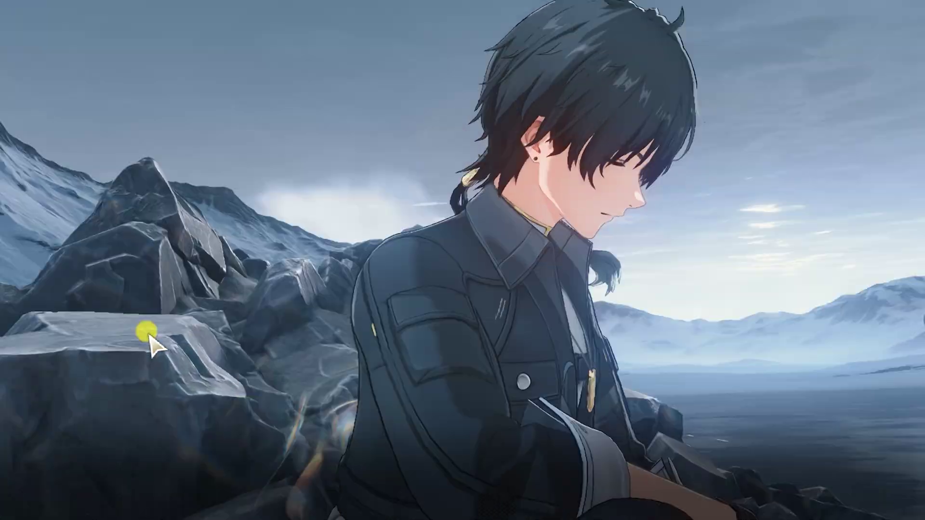